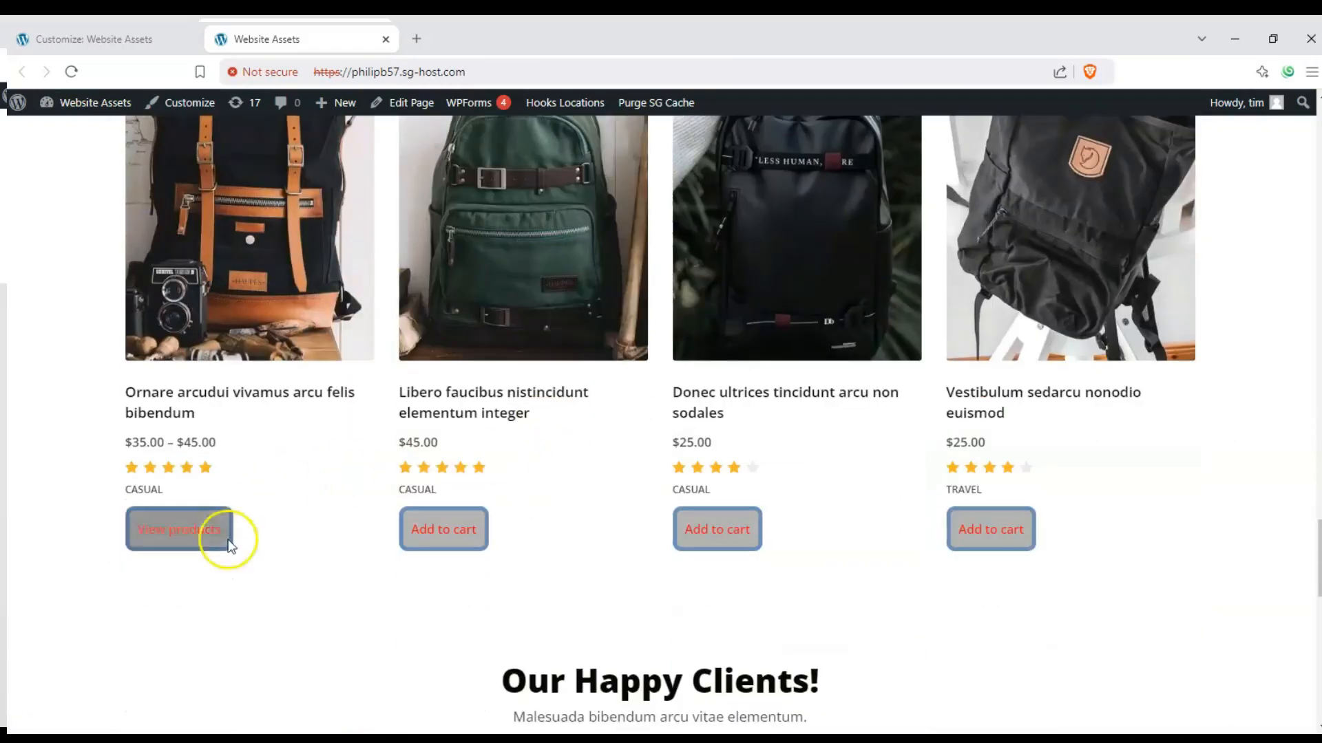
Step: Look over the shop home page and examine the buttons beneath the products, including those in the Popular Backpacks section
click(222, 537)
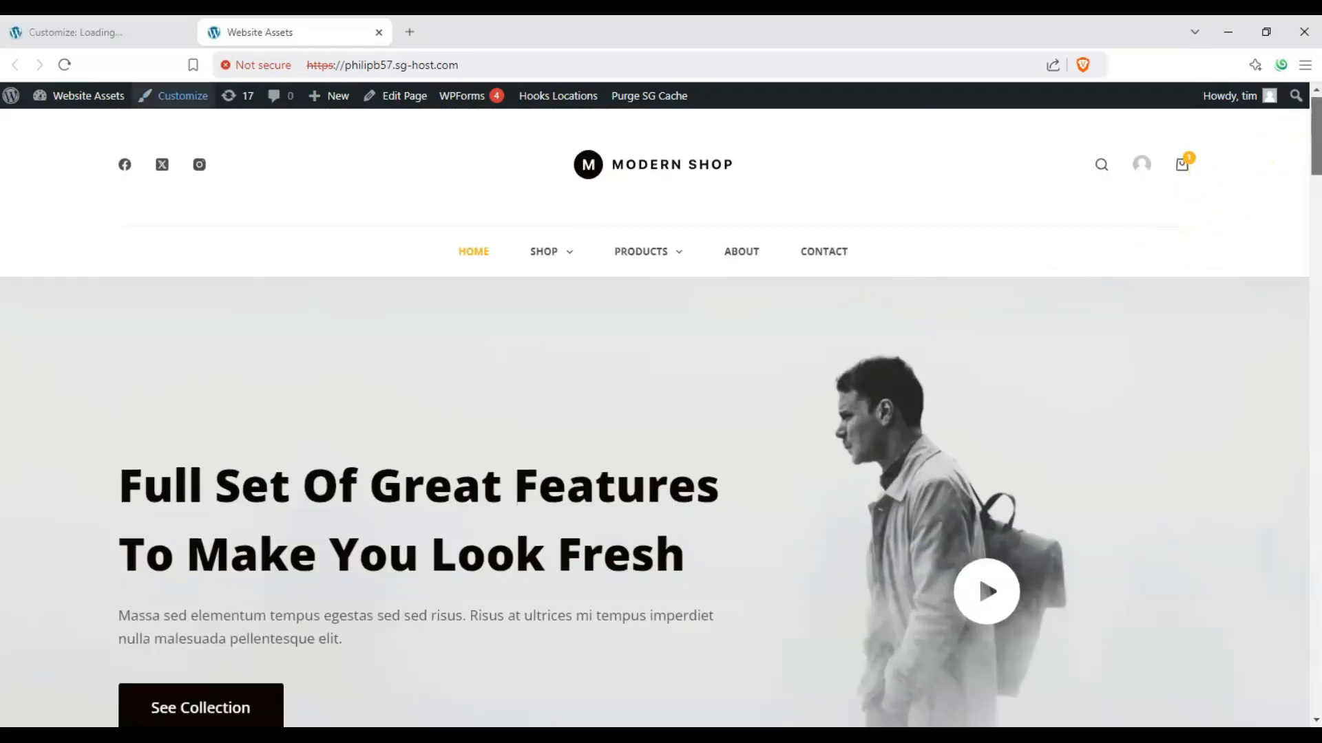
scroll(248, 268, down, 5)
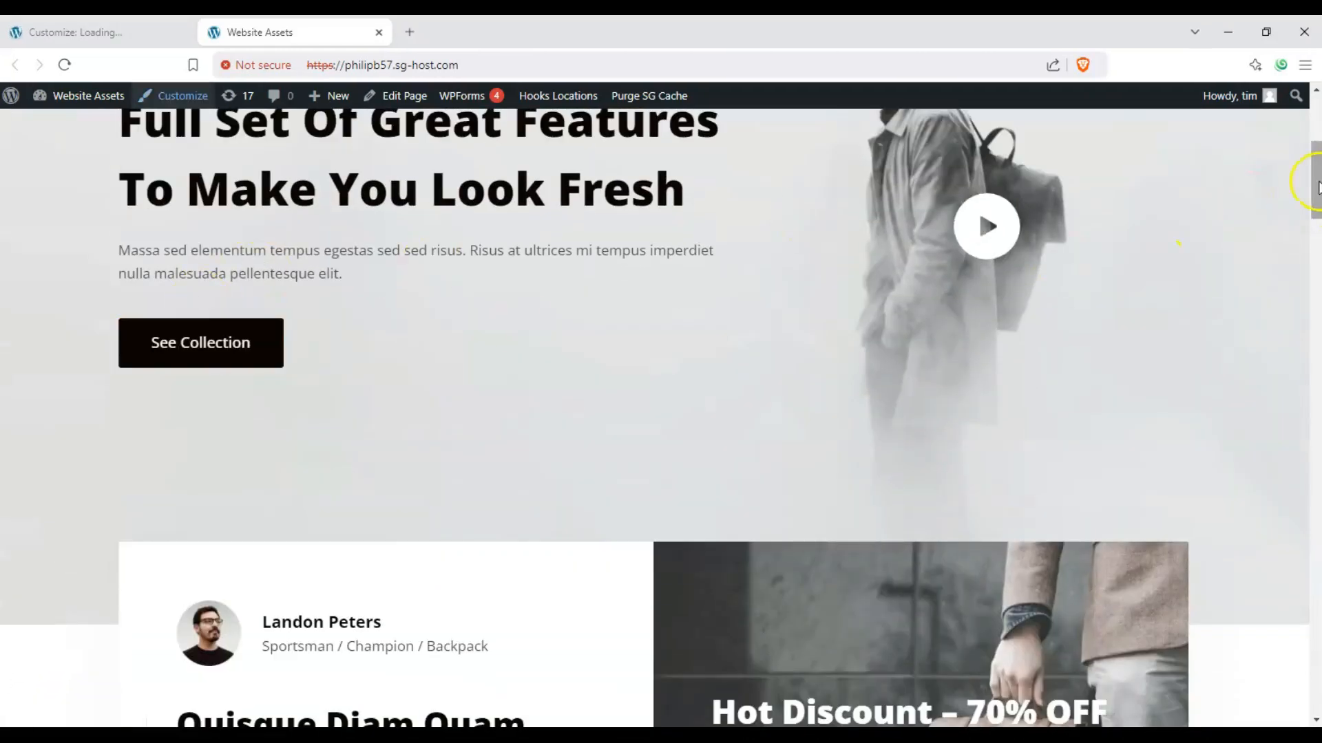
drag(1312, 177, 1316, 383)
scroll(982, 348, down, 6)
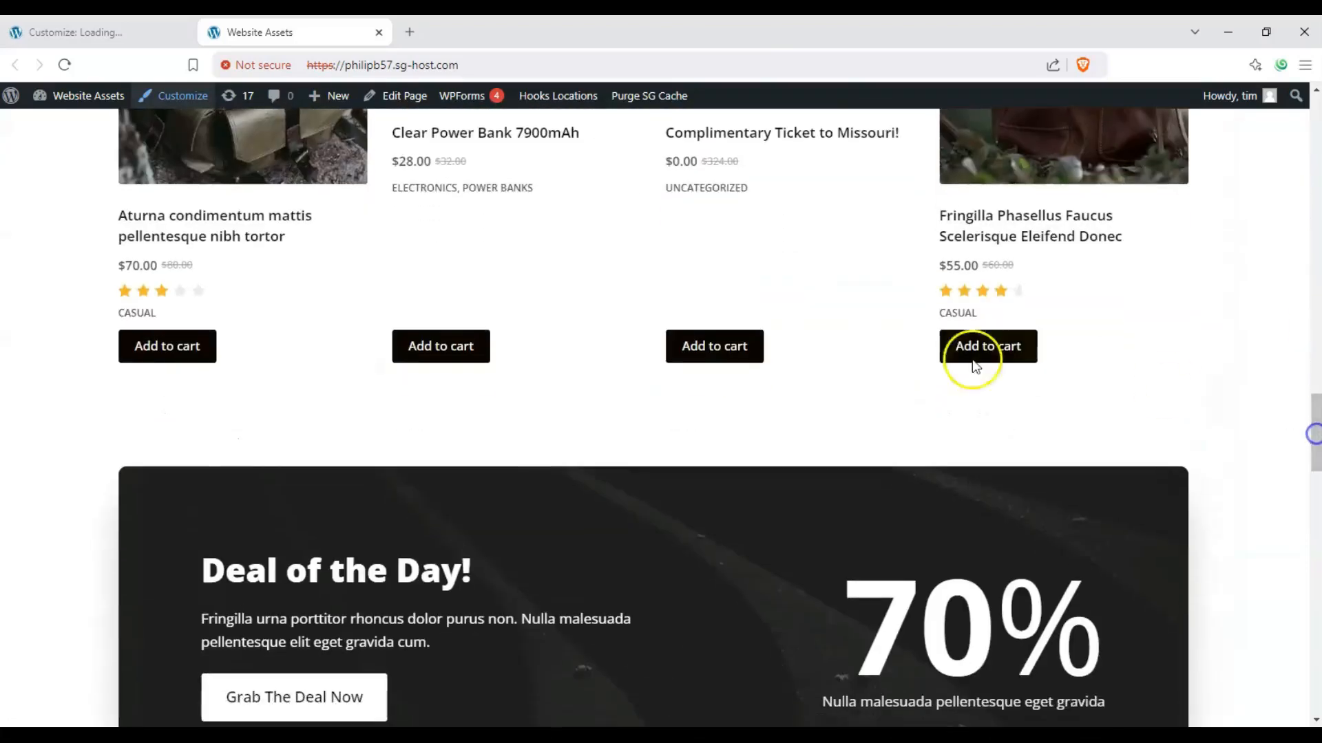
scroll(1068, 318, down, 3)
scroll(1103, 343, down, 15)
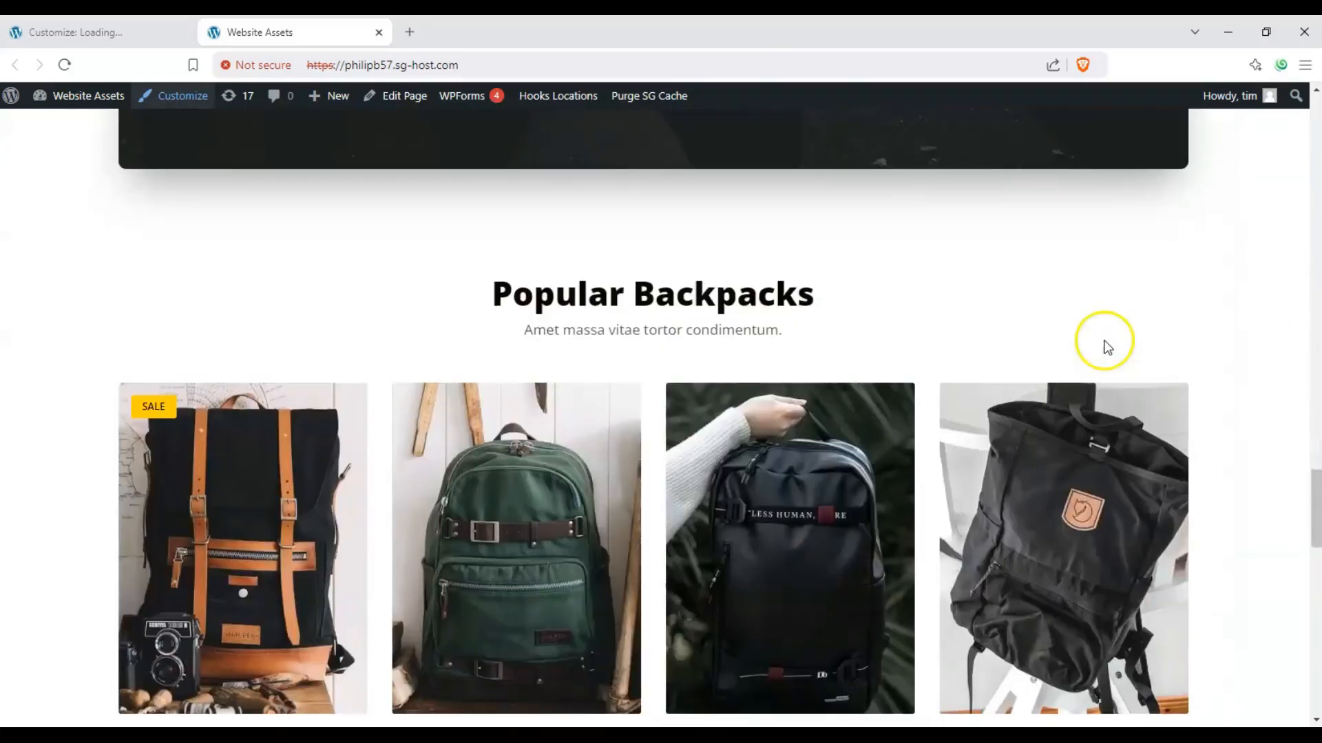
scroll(729, 280, up, 6)
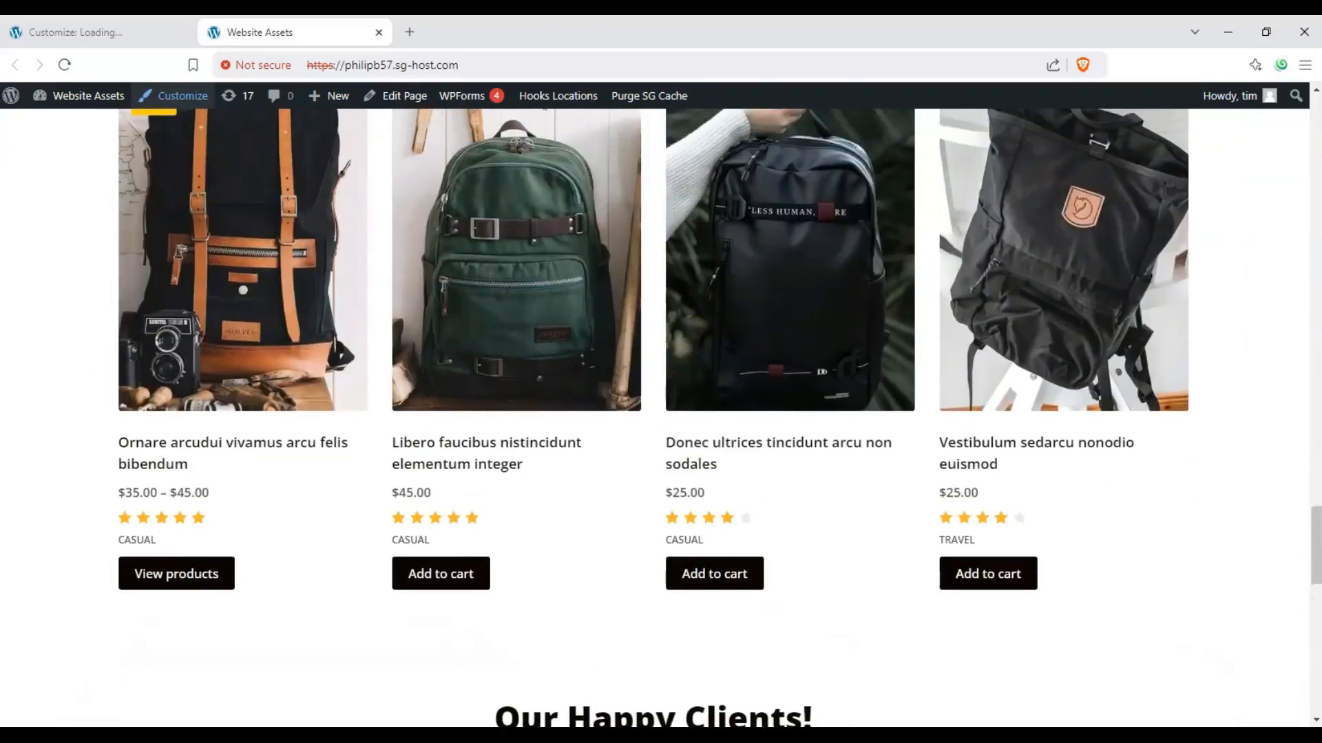
drag(1315, 537, 1249, 95)
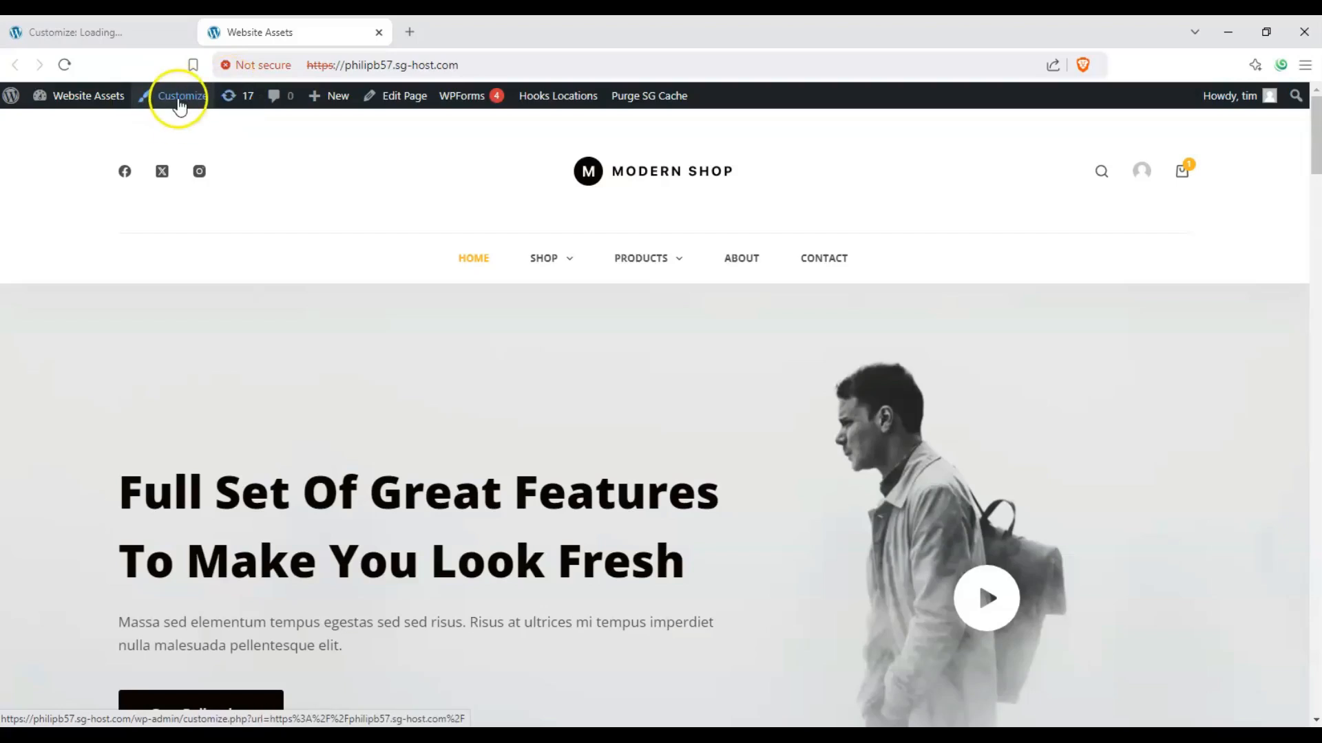
Step: Open the theme customizer's general Buttons options and view their design settings
click(127, 35)
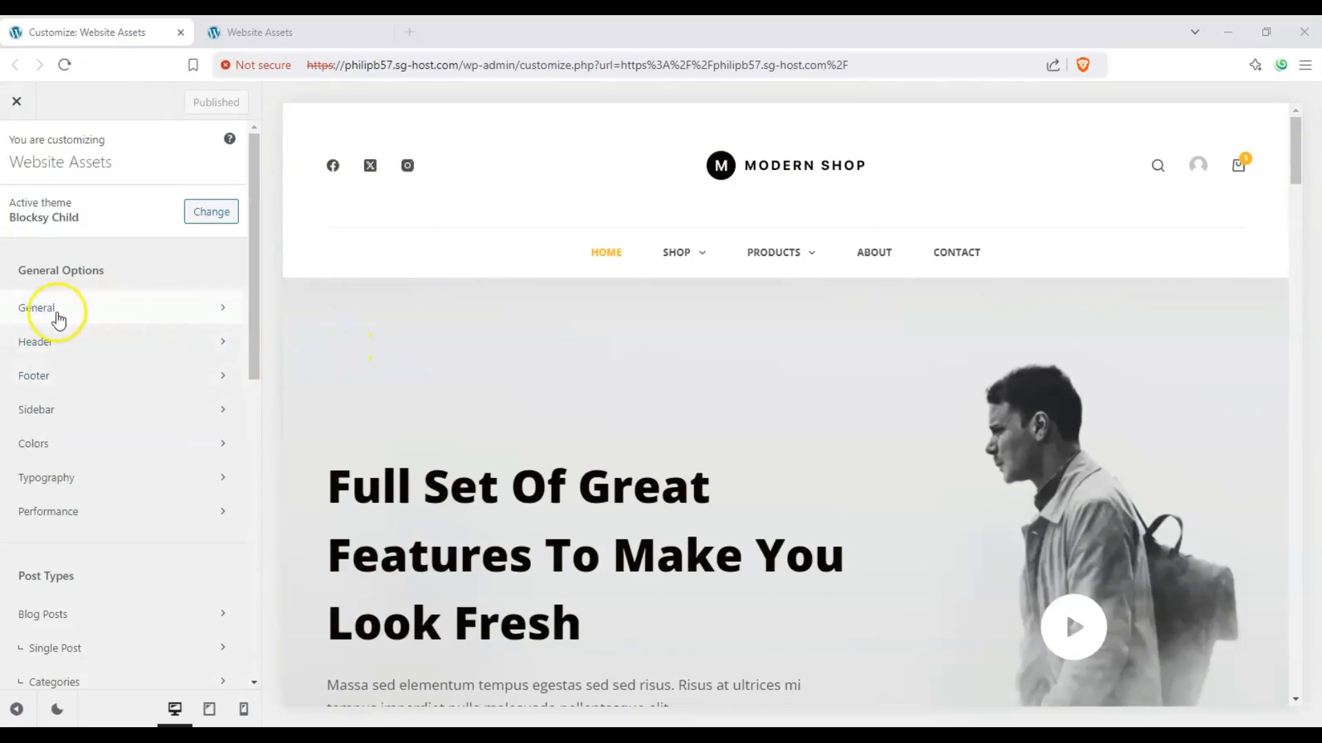
click(68, 318)
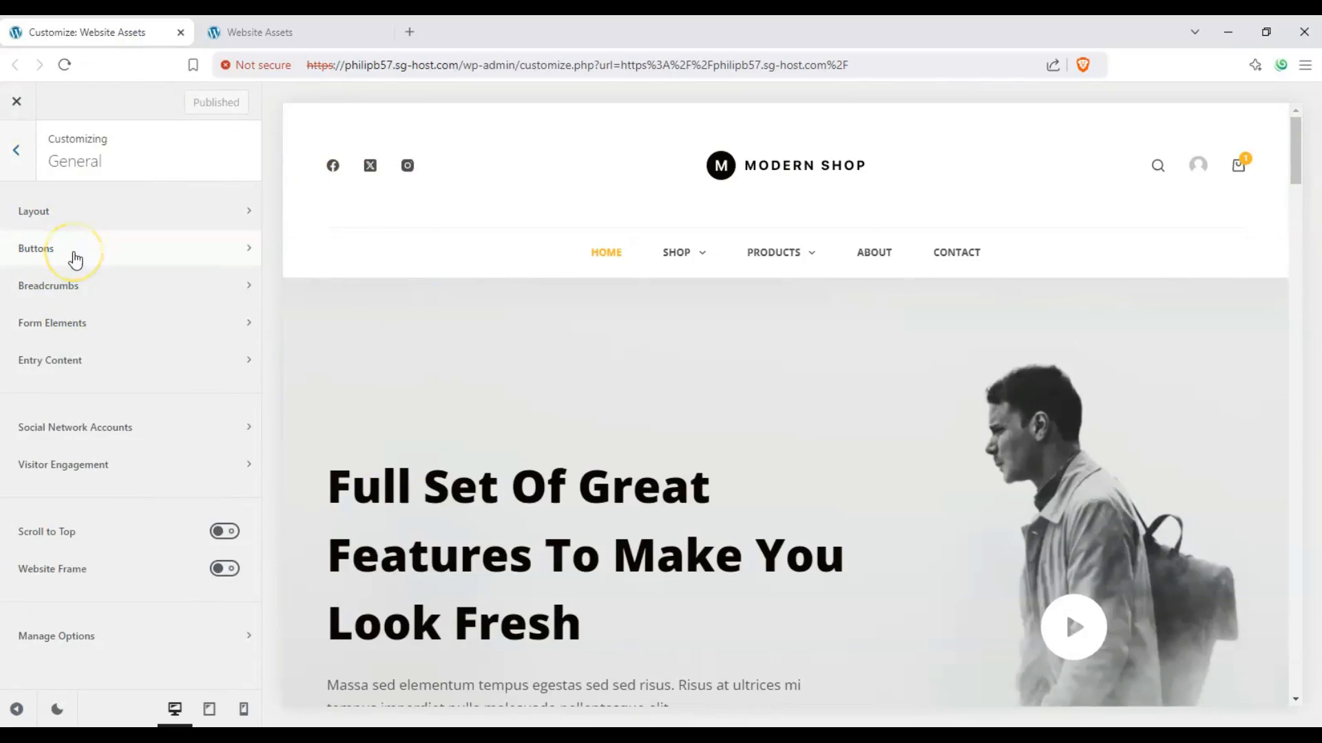
click(74, 257)
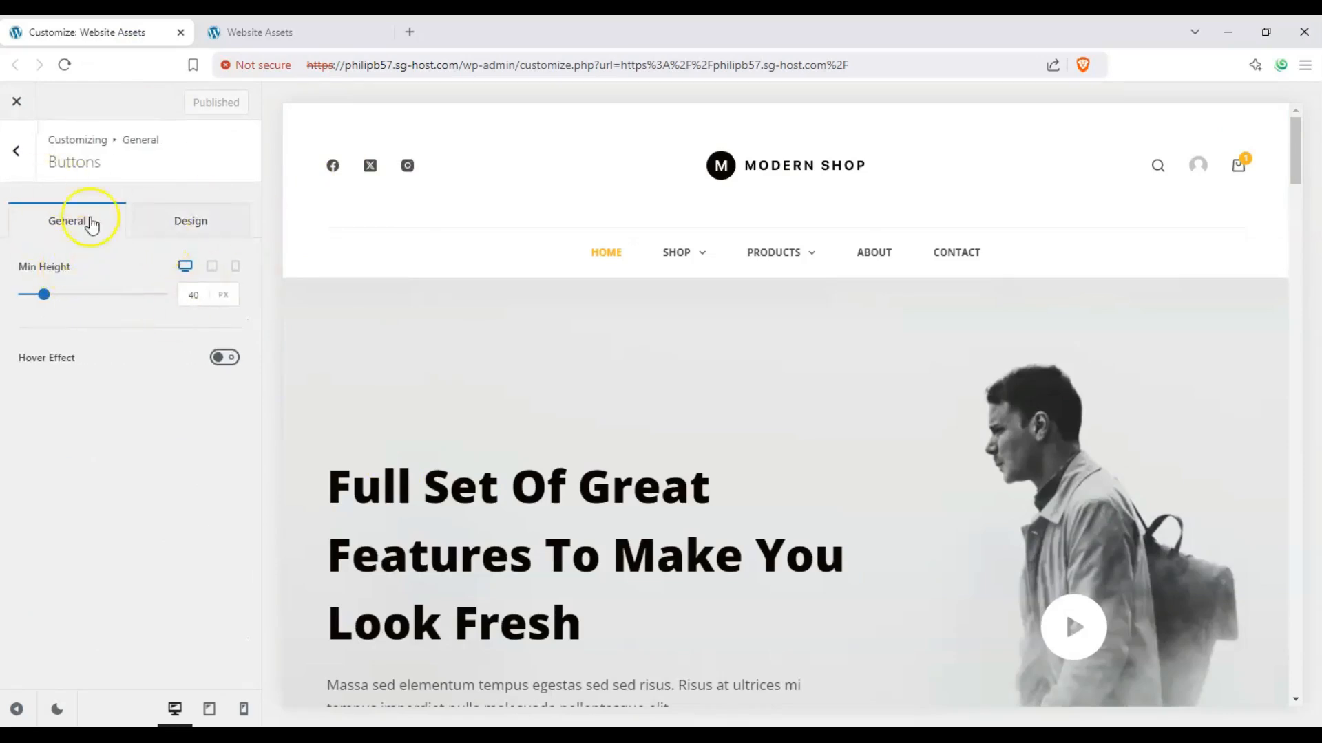
click(179, 229)
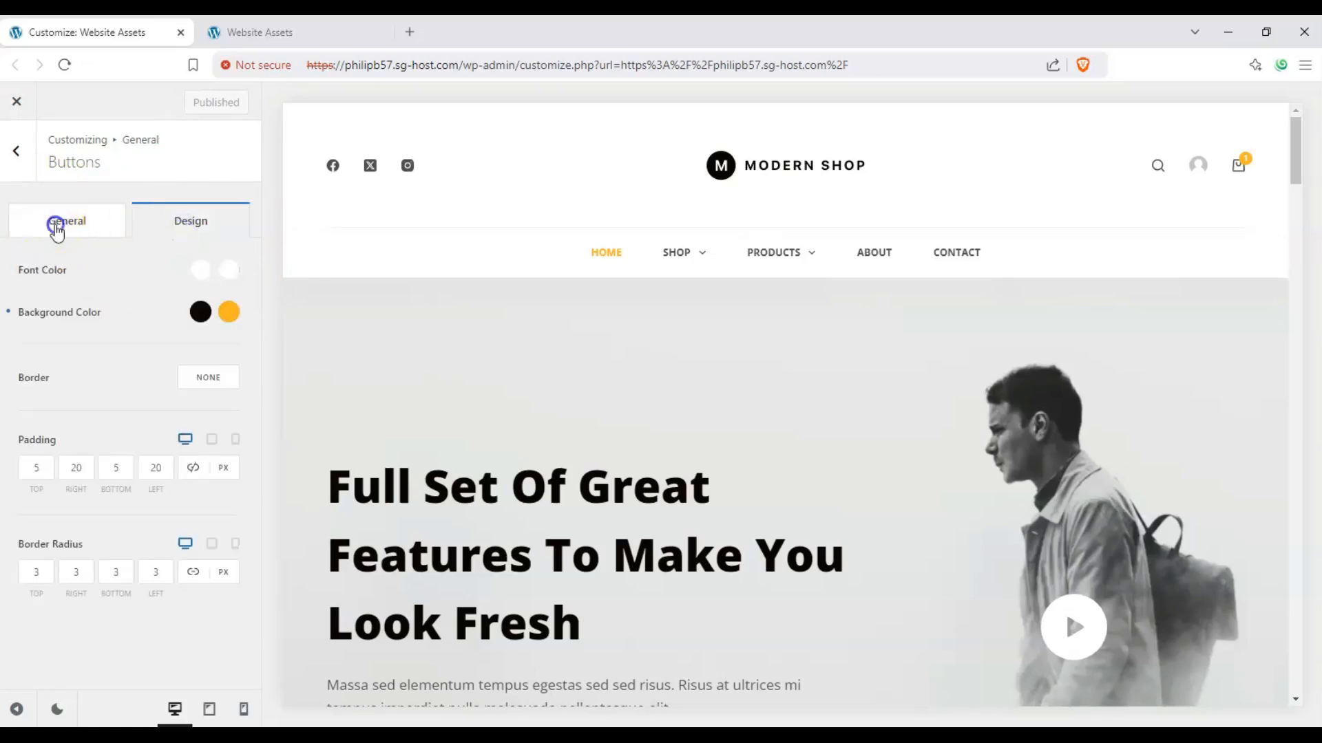
Step: Set the buttons' minimum height to 53 px for desktop
click(57, 227)
drag(1294, 177, 1260, 445)
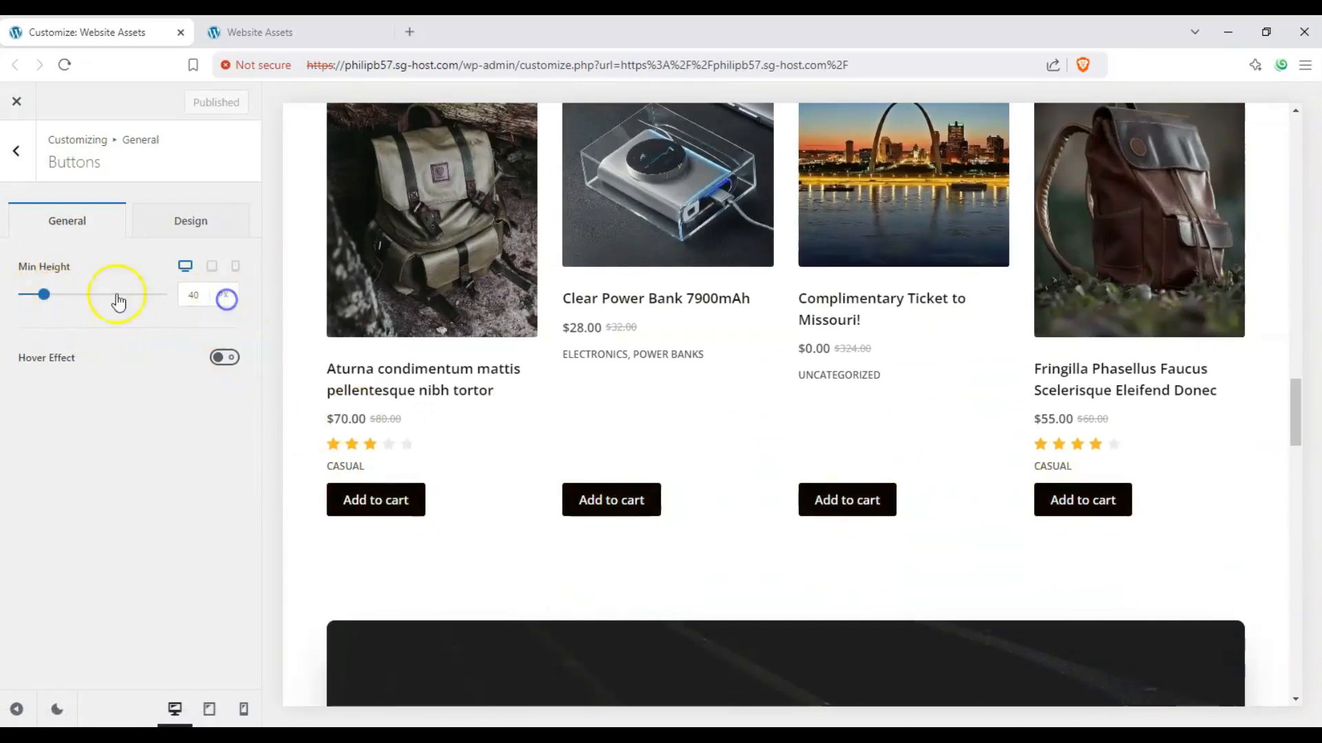
mouse_move(66, 294)
mouse_down()
mouse_move(135, 300)
mouse_move(31, 297)
mouse_move(122, 303)
mouse_move(68, 295)
mouse_up()
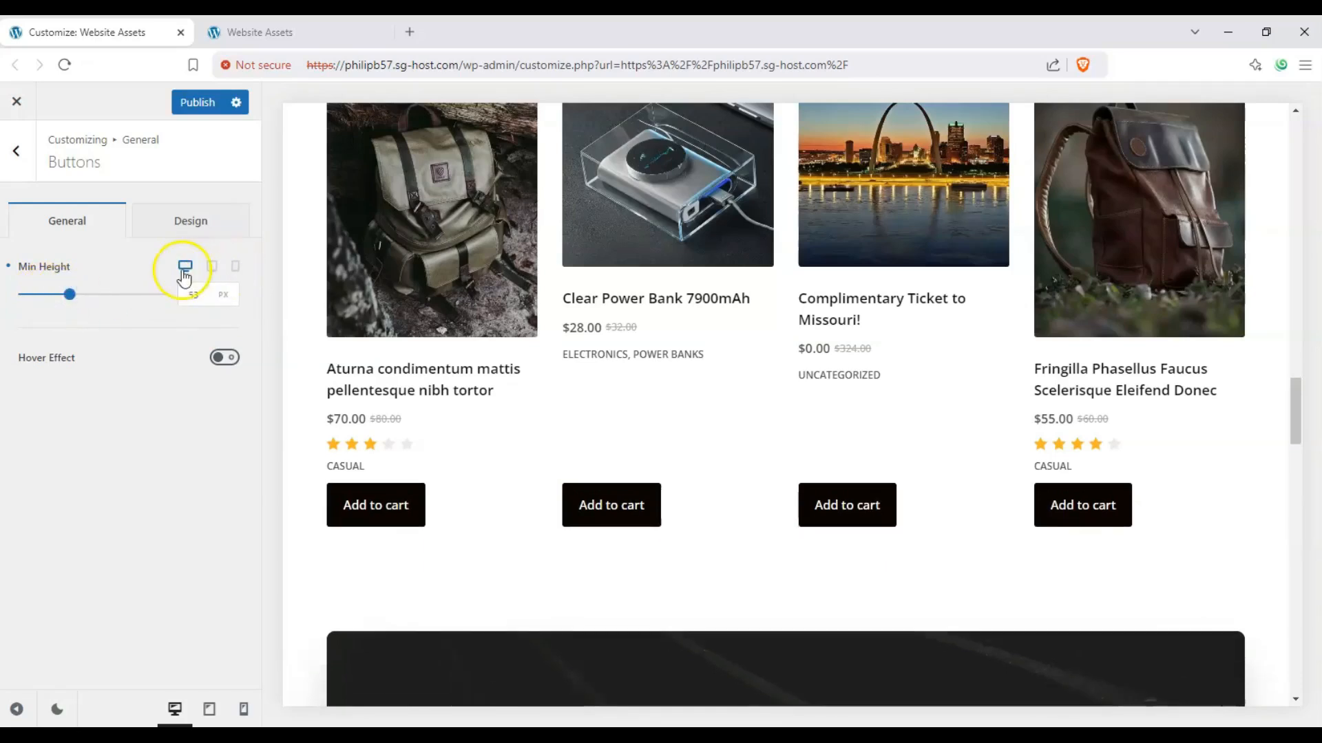
Step: Set the buttons' minimum height for mobile to 99 px, trying 94 px and 33 px first in the mobile preview
click(236, 267)
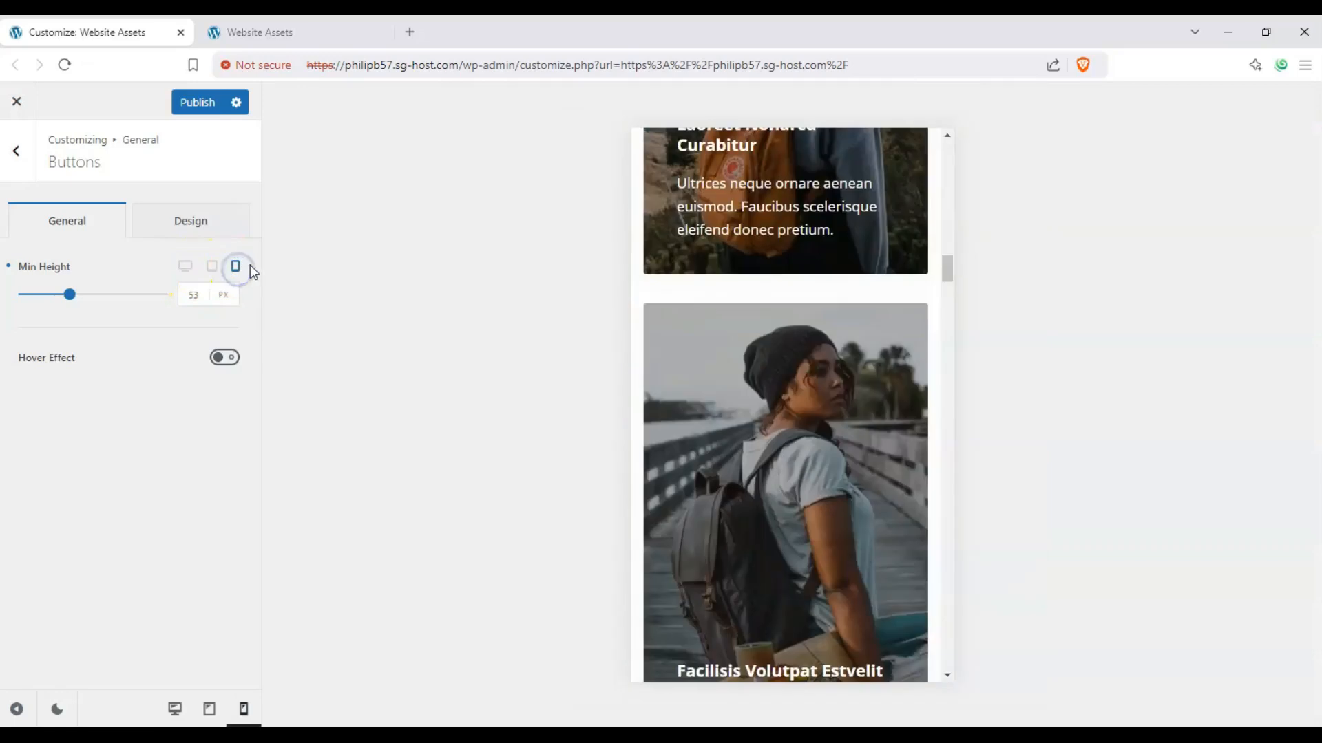
scroll(775, 379, down, 5)
scroll(776, 378, down, 5)
scroll(782, 390, up, 3)
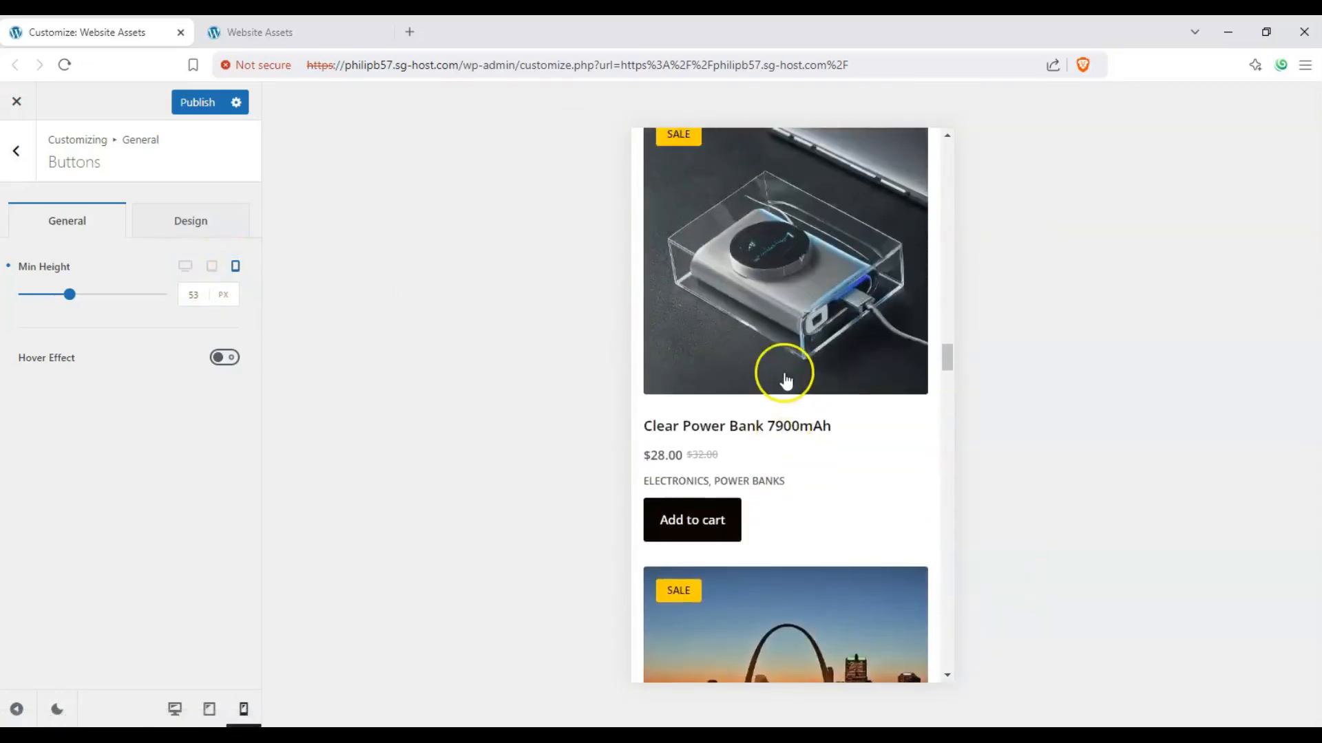
click(145, 300)
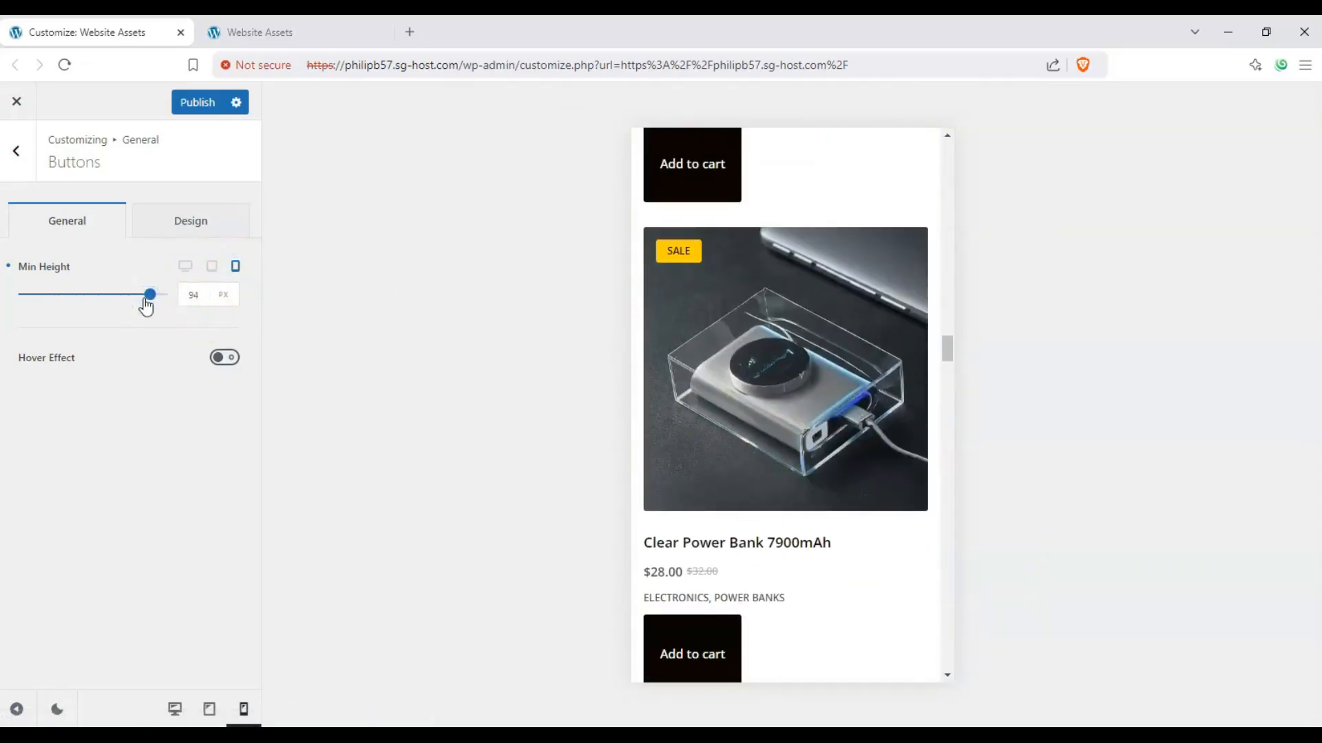
click(26, 301)
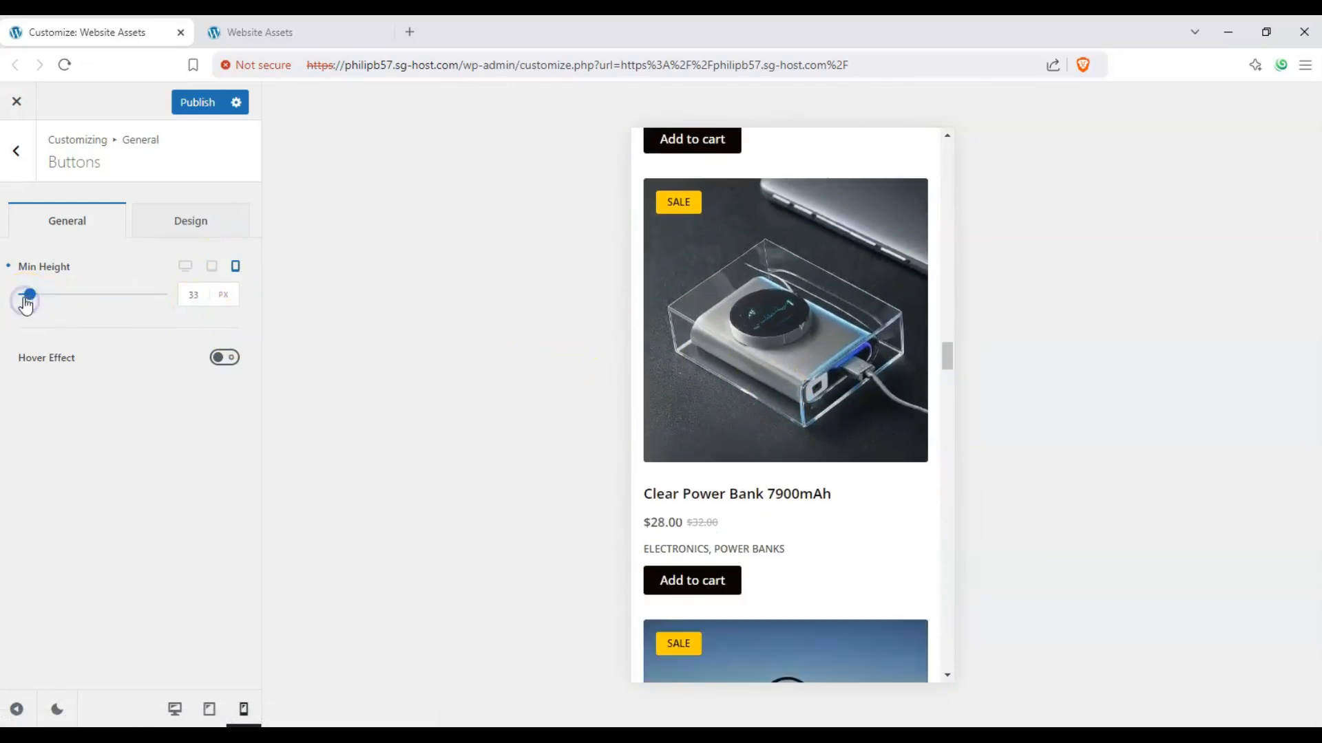
click(155, 296)
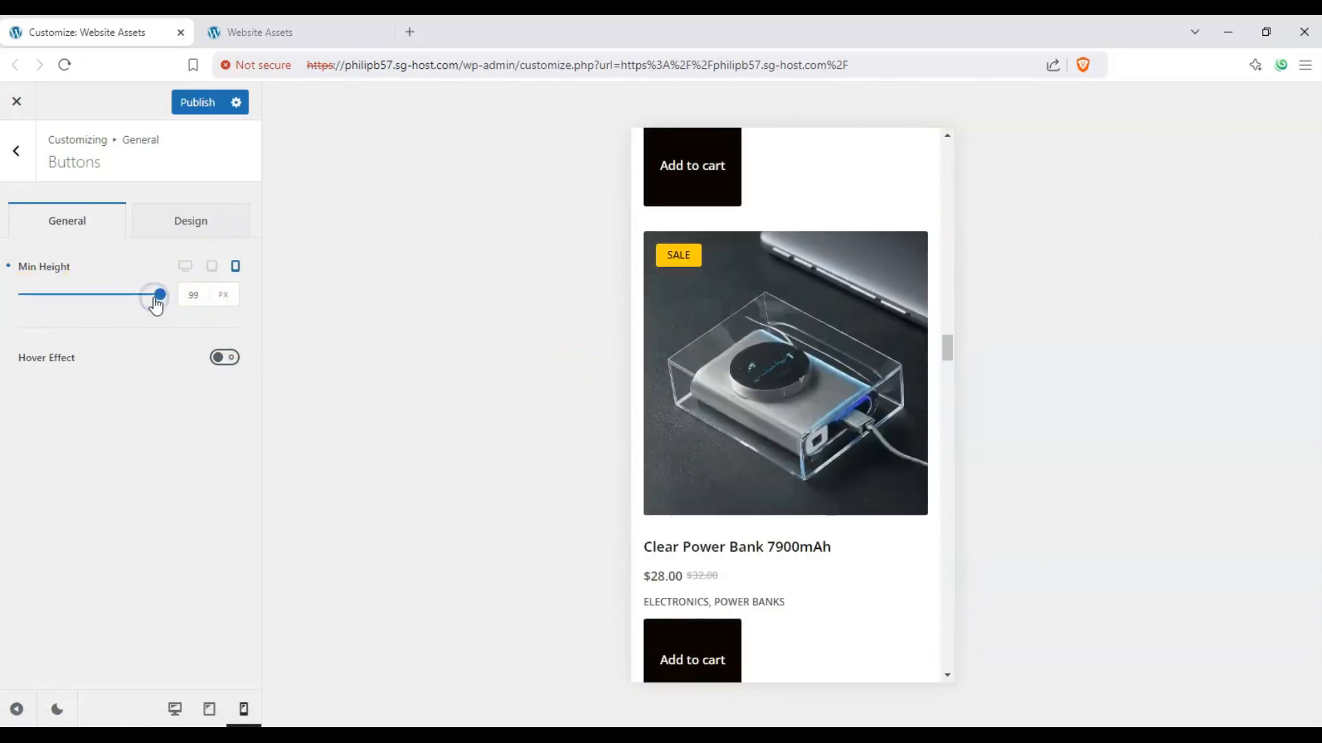
scroll(709, 386, down, 2)
scroll(551, 330, up, 1)
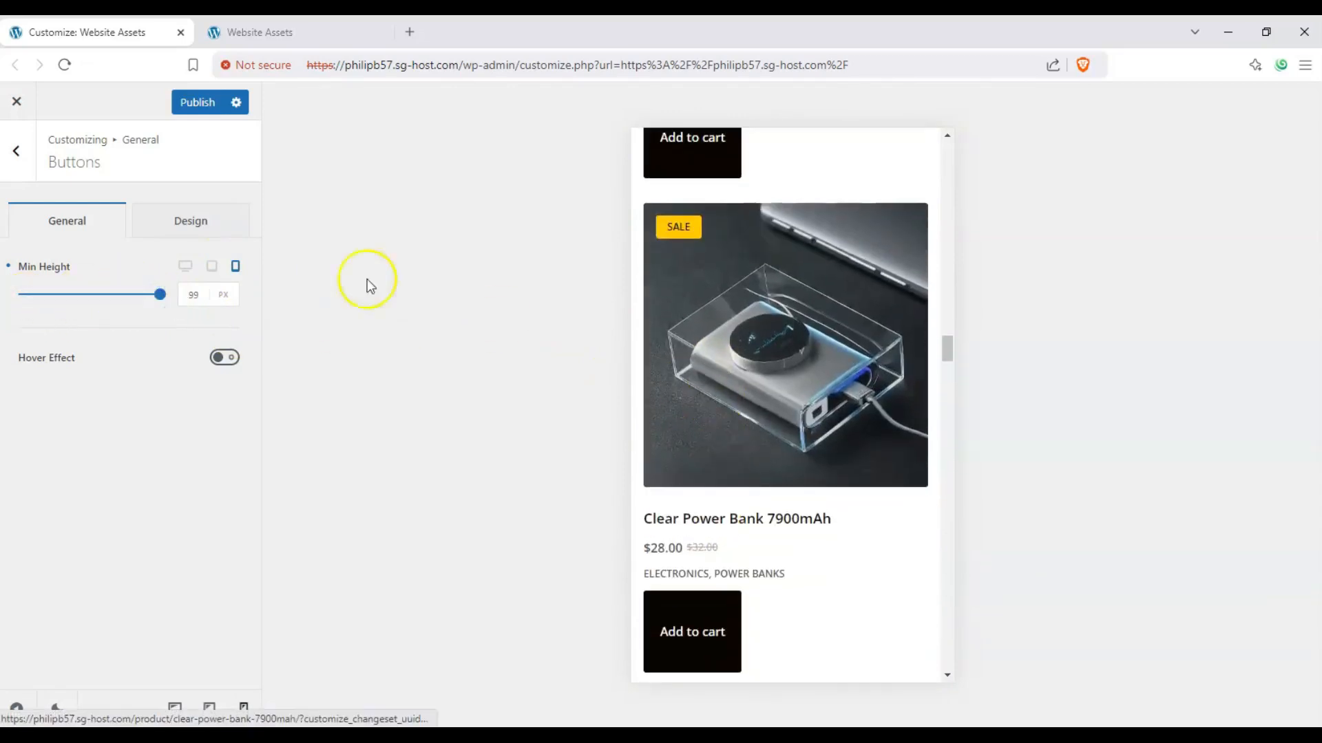
Step: Return to the desktop version of the minimum height setting and preview, and bring the product buttons into view
click(182, 266)
scroll(467, 355, up, 5)
scroll(454, 357, up, 5)
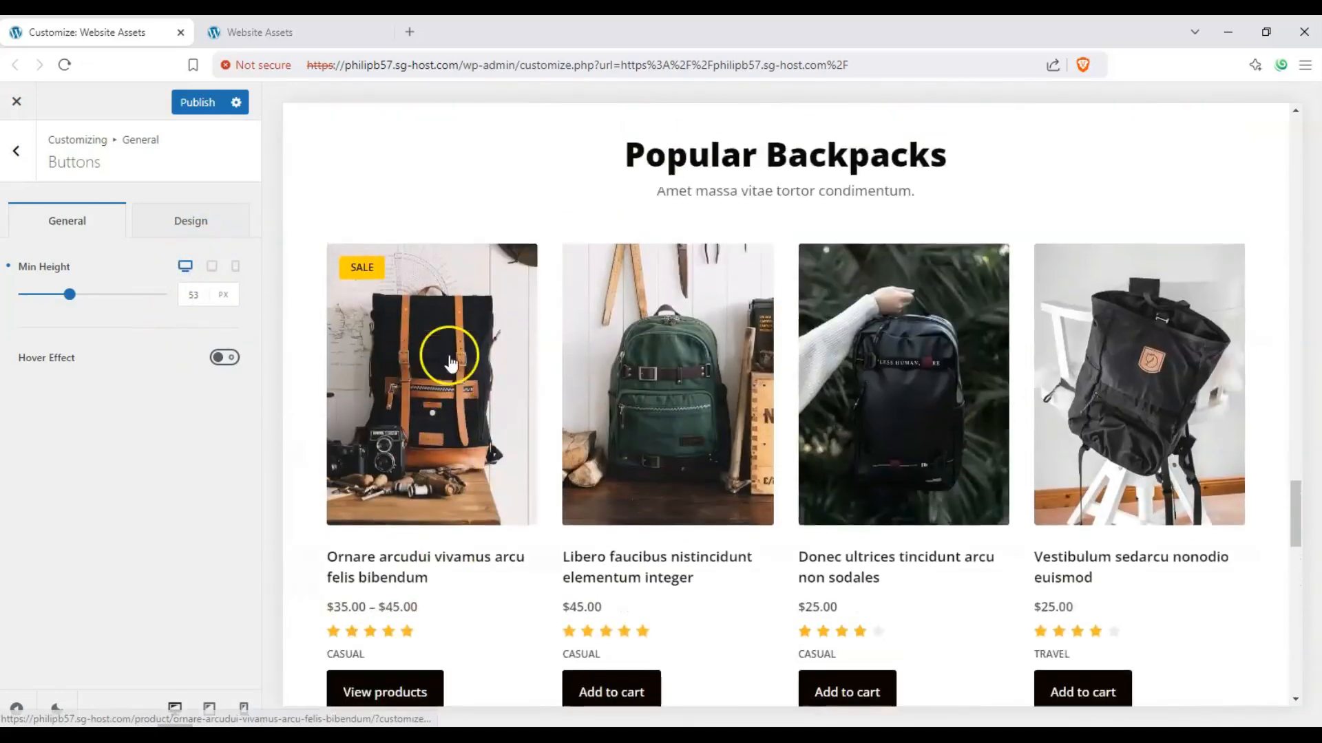
Step: Try the button Hover Effect on the product buttons in the preview and switch it off again
scroll(386, 468, down, 3)
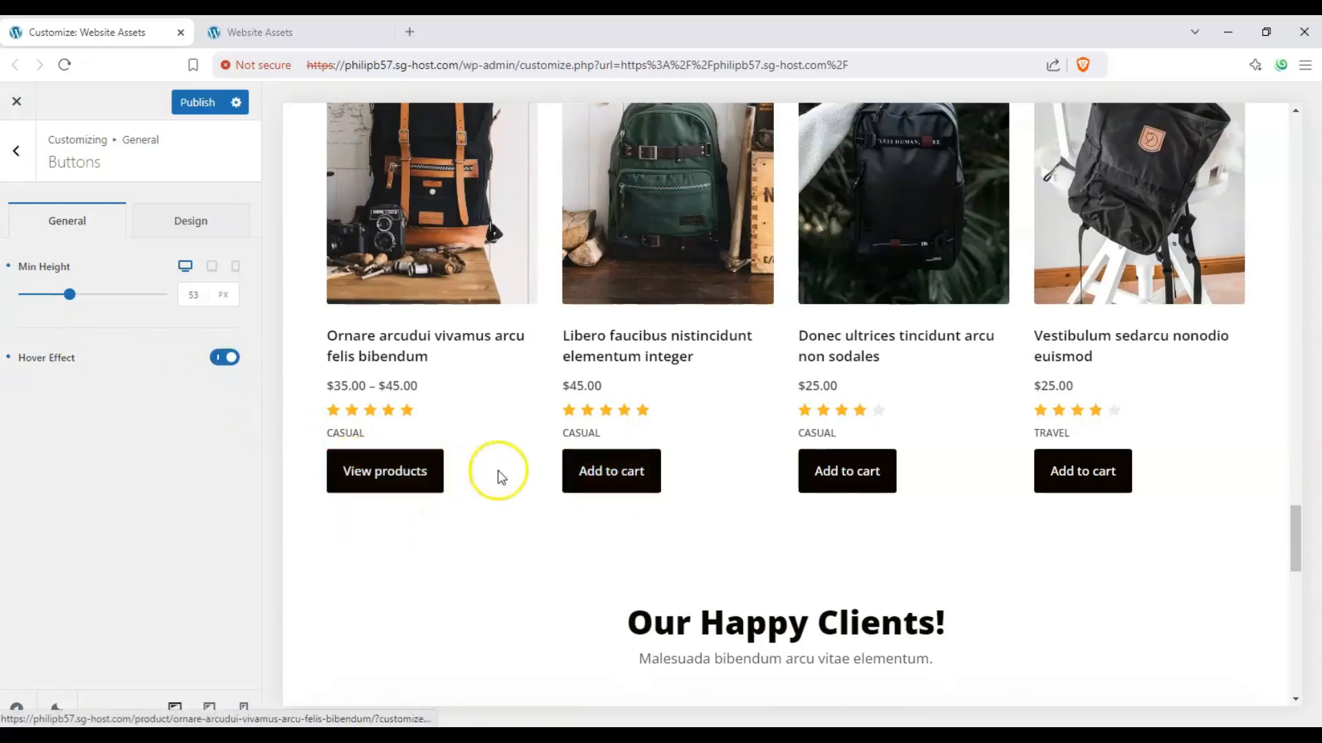
scroll(338, 465, up, 2)
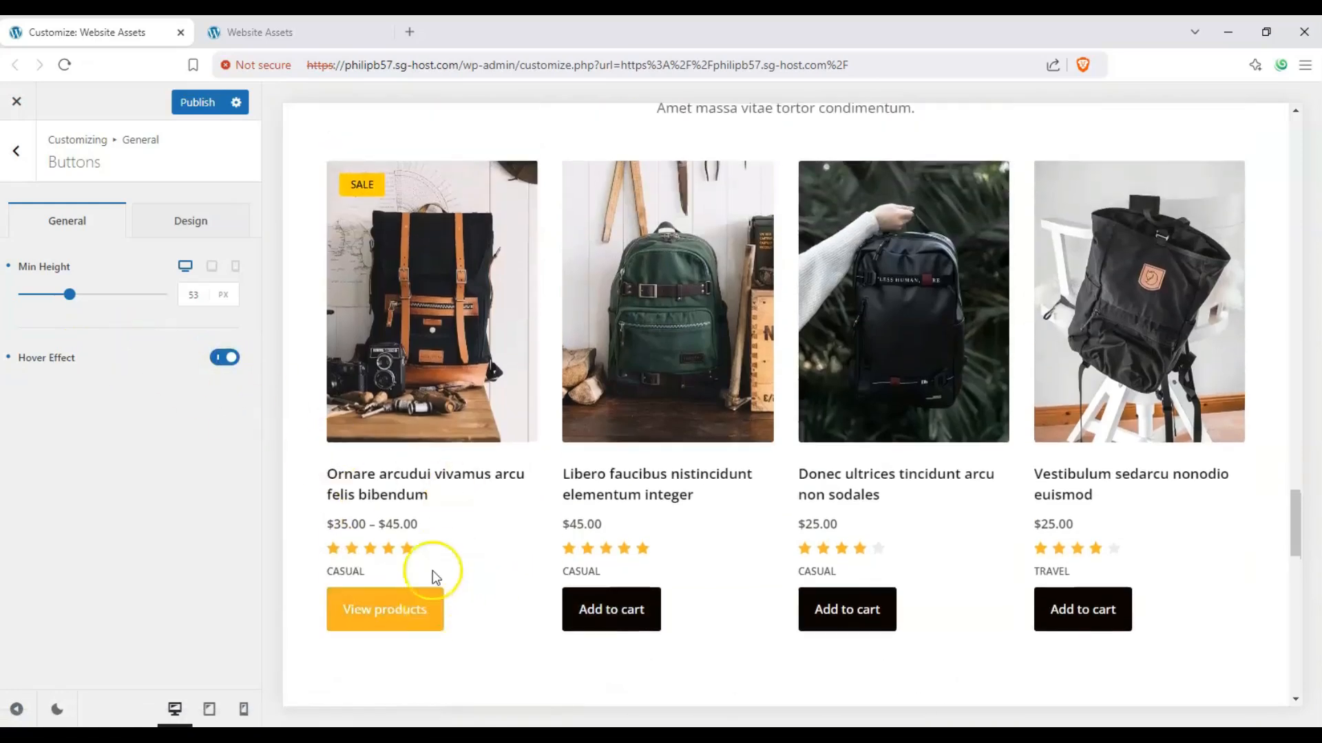
scroll(1082, 336, up, 6)
drag(1284, 461, 406, 133)
click(722, 175)
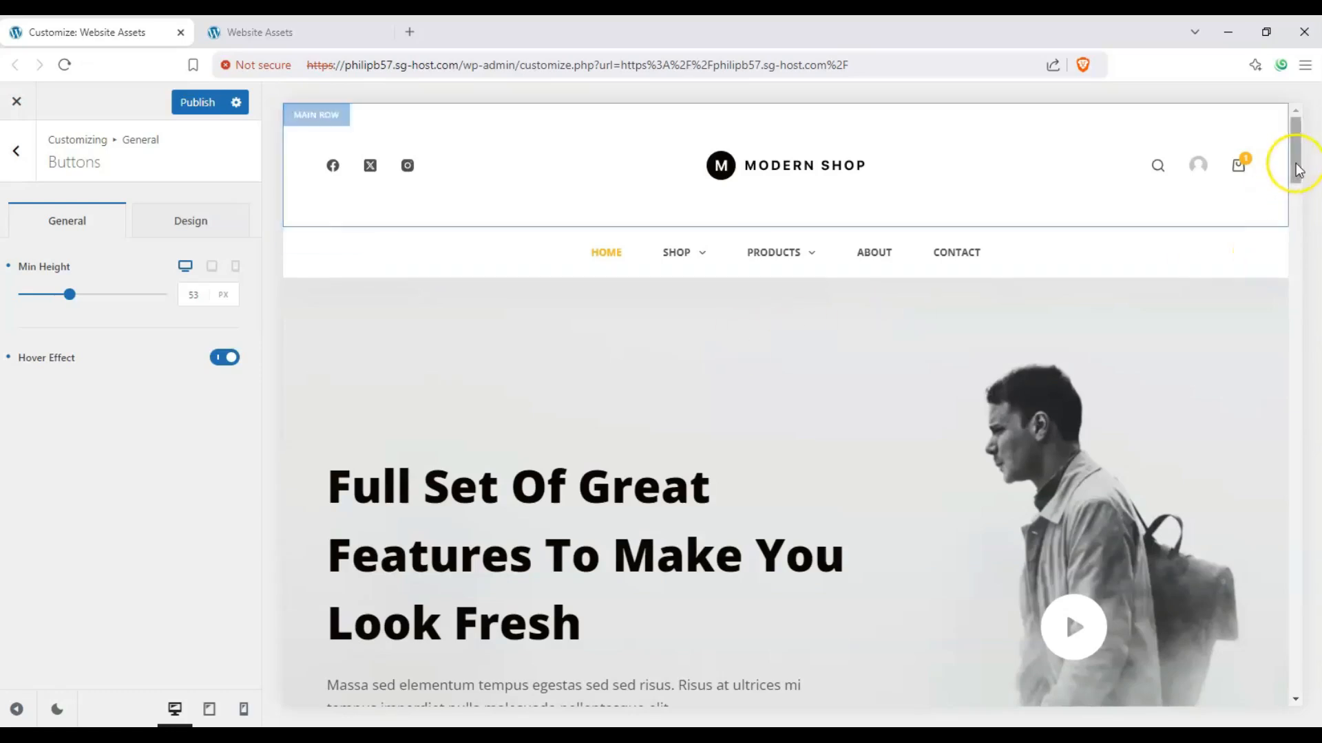
drag(1294, 164, 1292, 432)
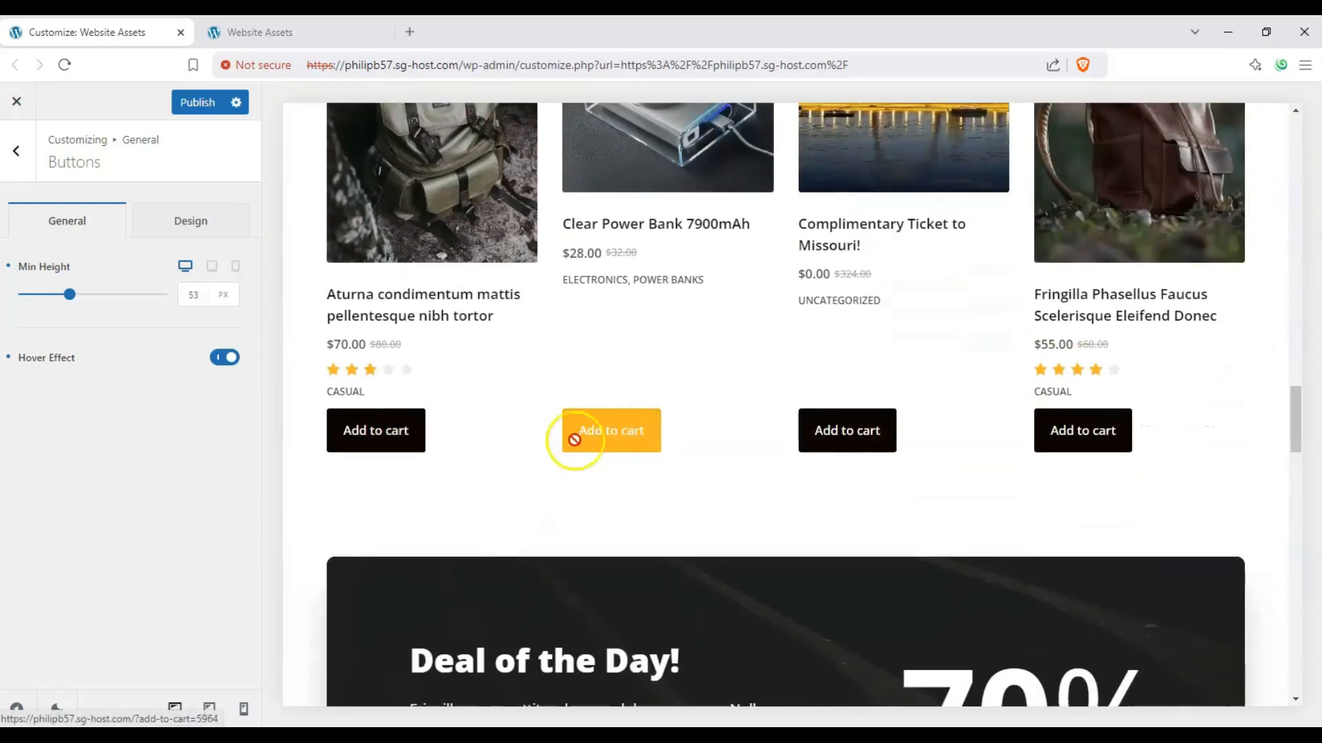
click(224, 358)
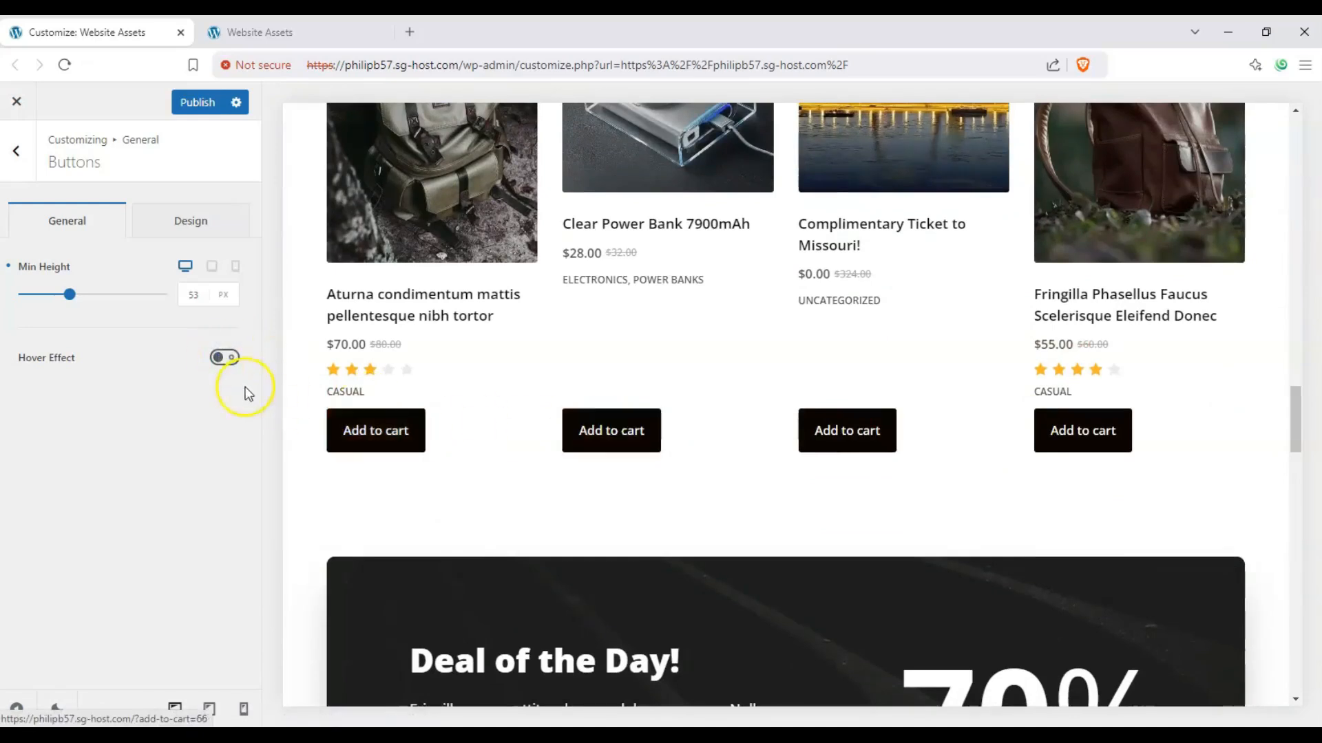
Step: Set the buttons' normal font color to bright red in the design settings and check the hover font color
click(201, 222)
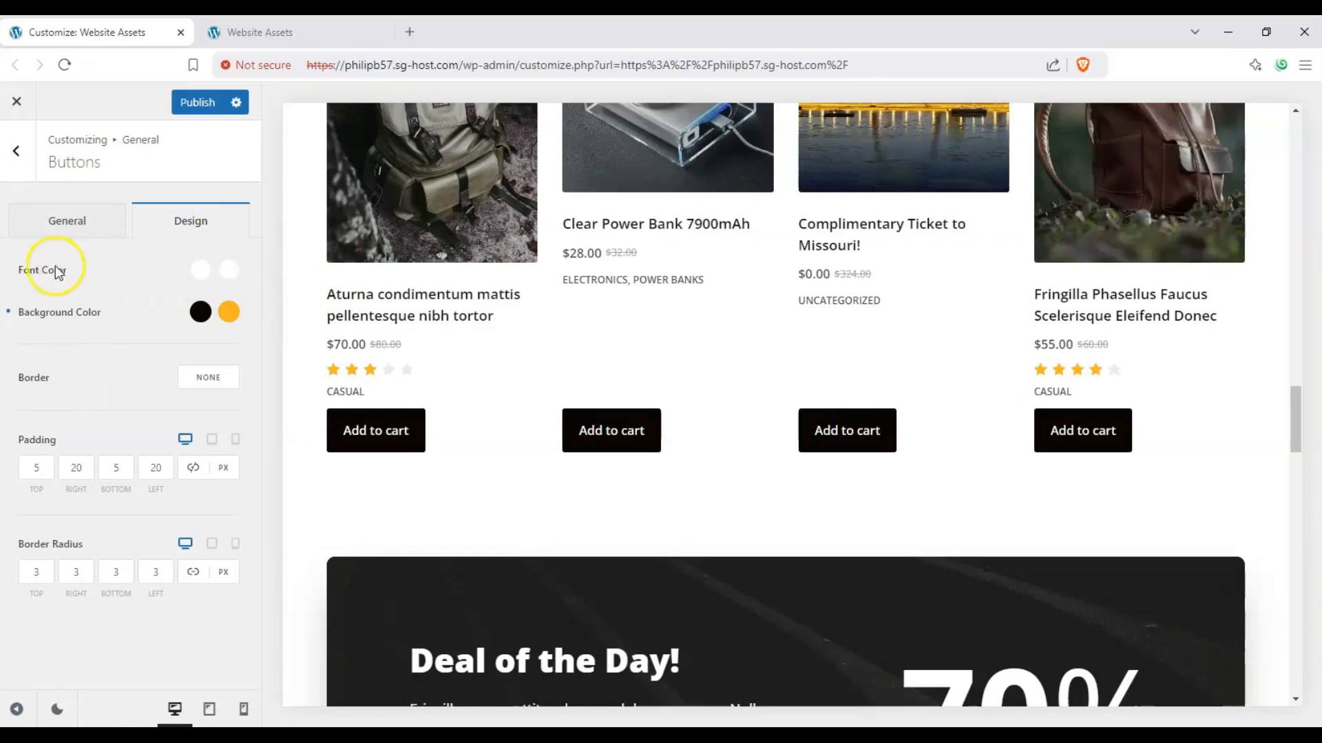
click(209, 269)
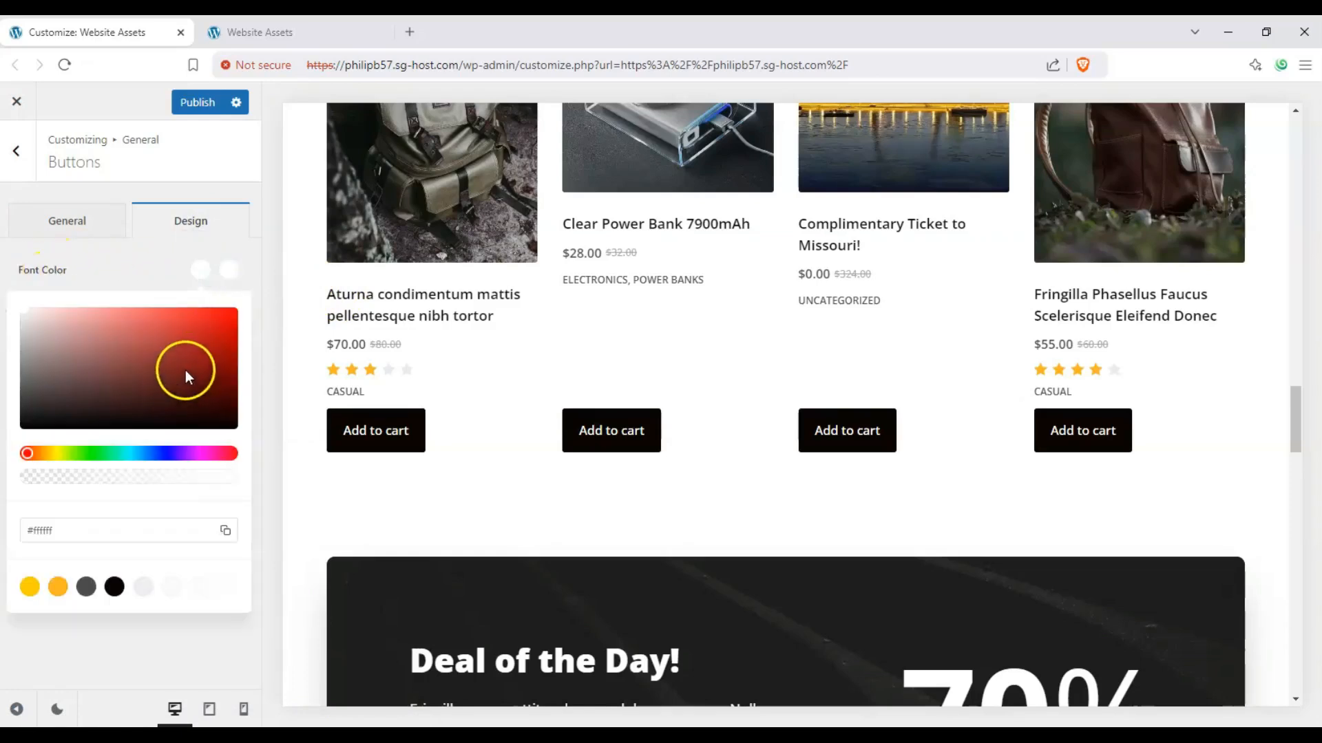
drag(186, 377, 234, 308)
click(169, 278)
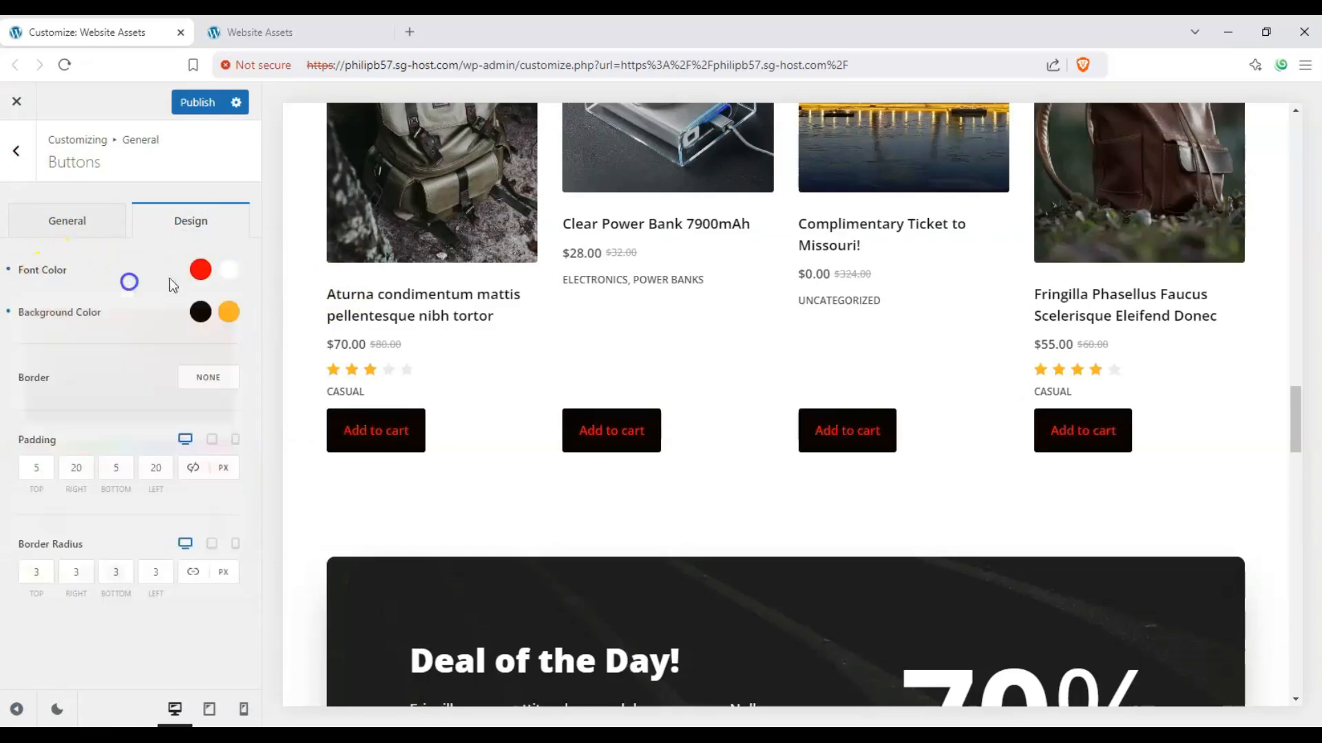
click(224, 274)
click(111, 268)
Step: Try dark green #0b3800 as the buttons' normal background color and settle on a light gray
click(200, 312)
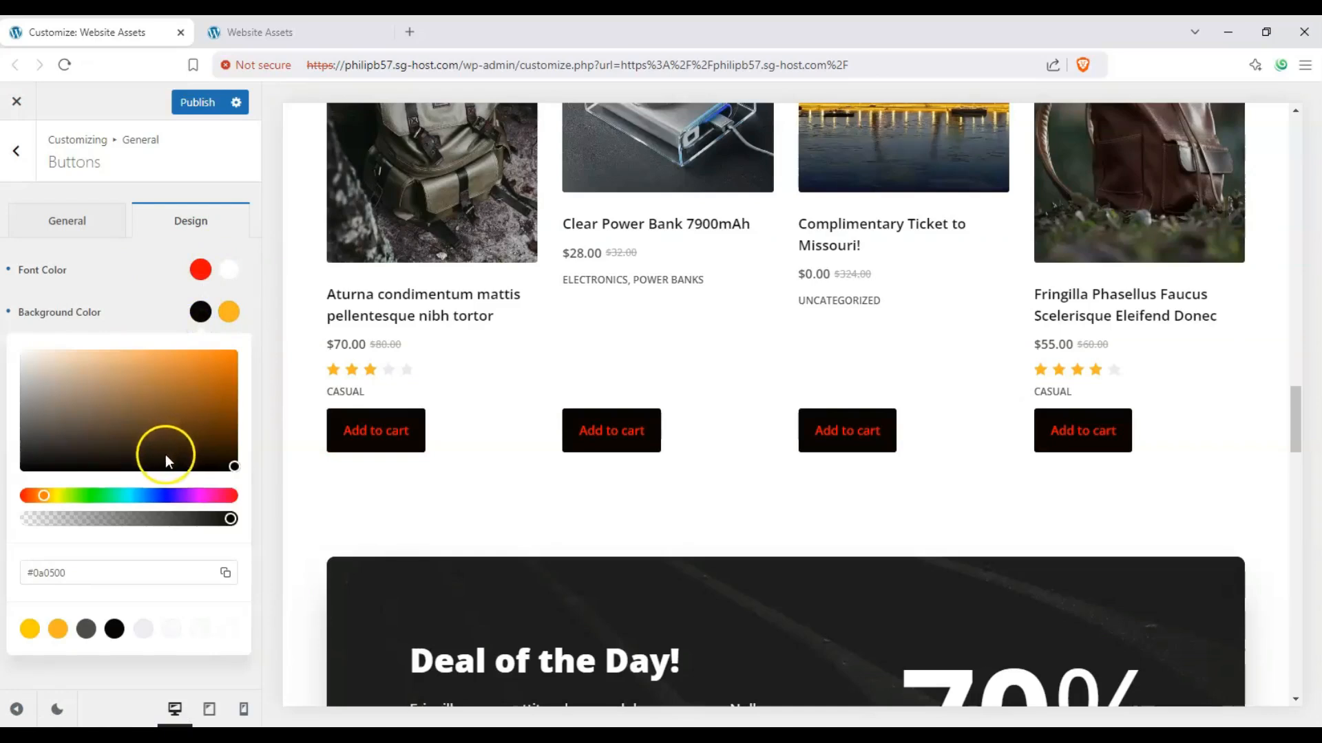
drag(165, 496, 89, 496)
click(193, 391)
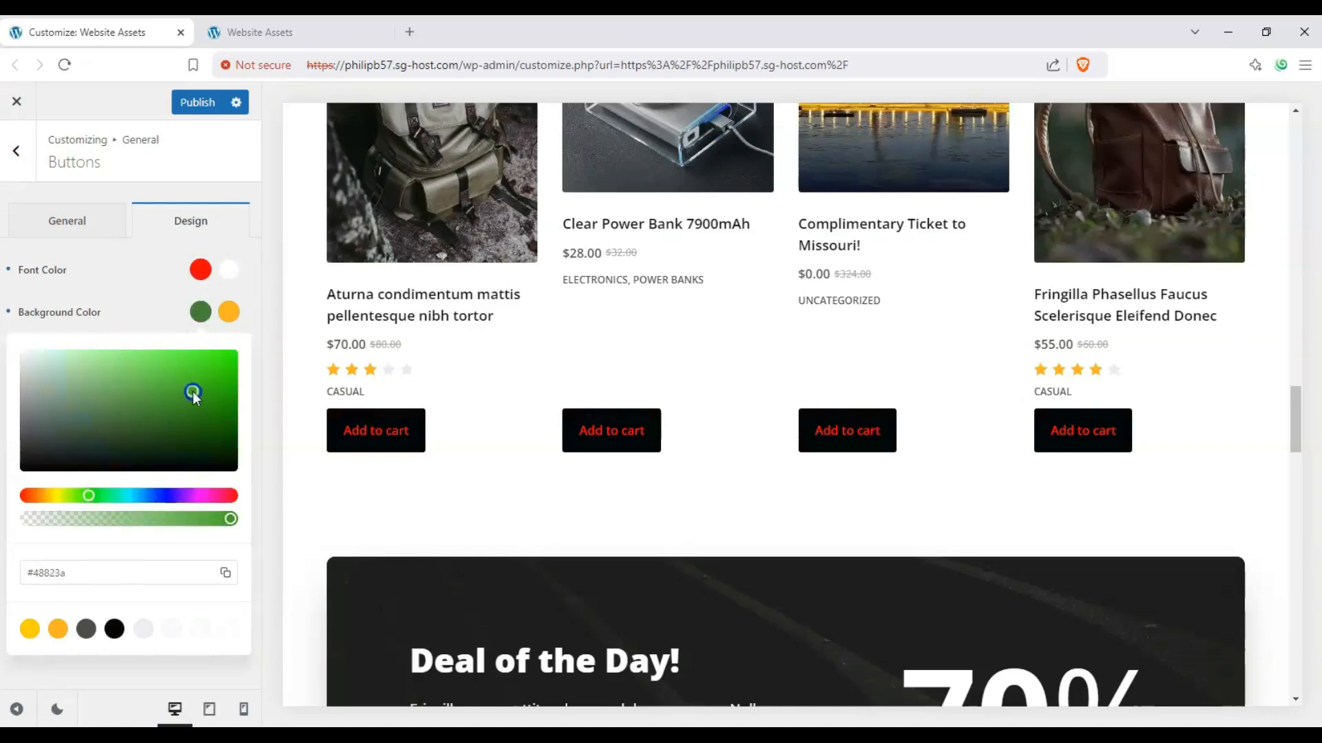
drag(193, 391, 235, 446)
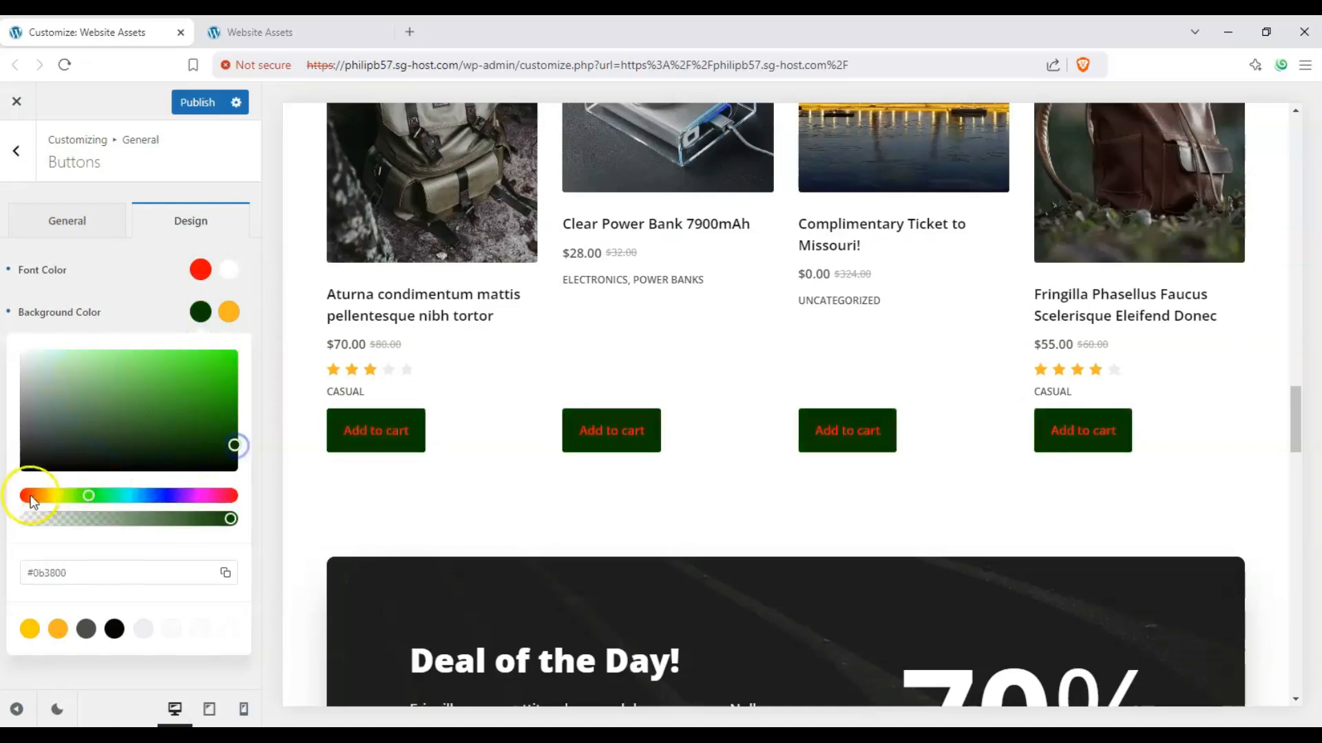
click(43, 496)
click(48, 377)
drag(47, 378, 17, 385)
click(125, 320)
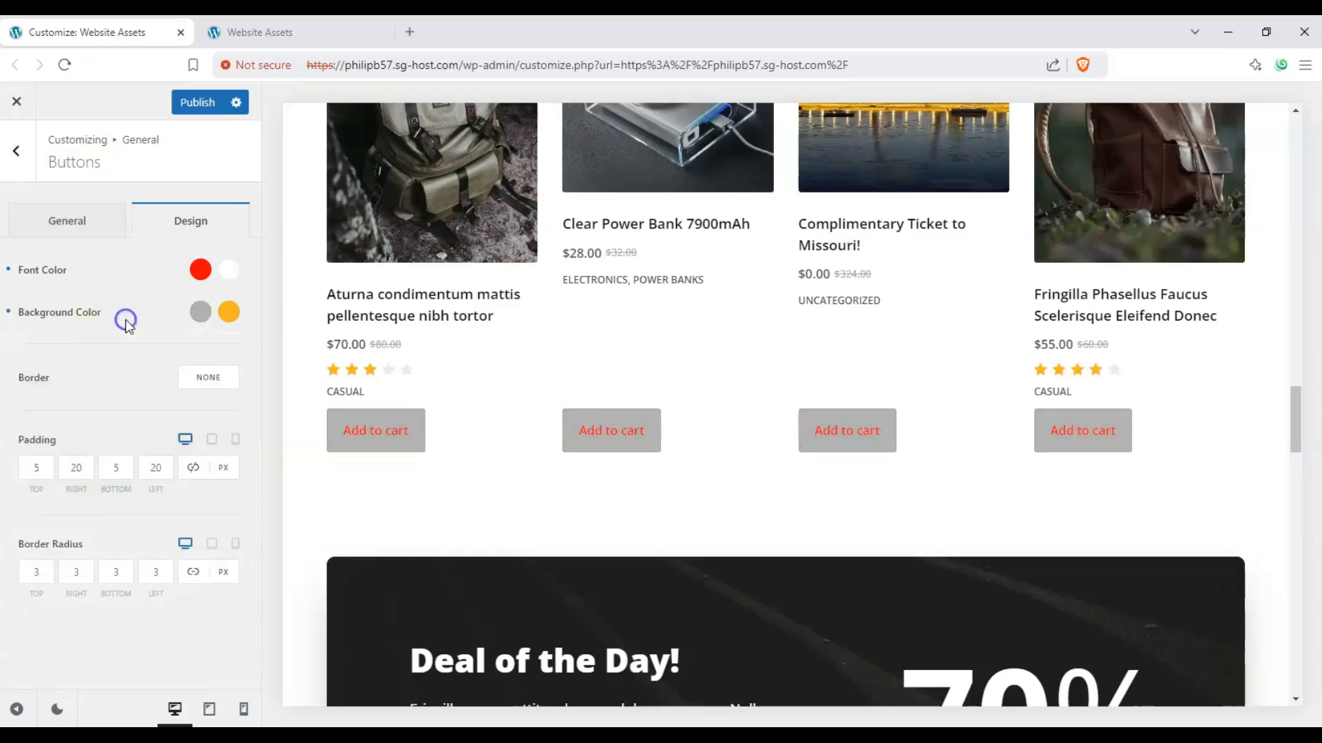
Step: Set the buttons' hover background color to black (#000000)
click(229, 312)
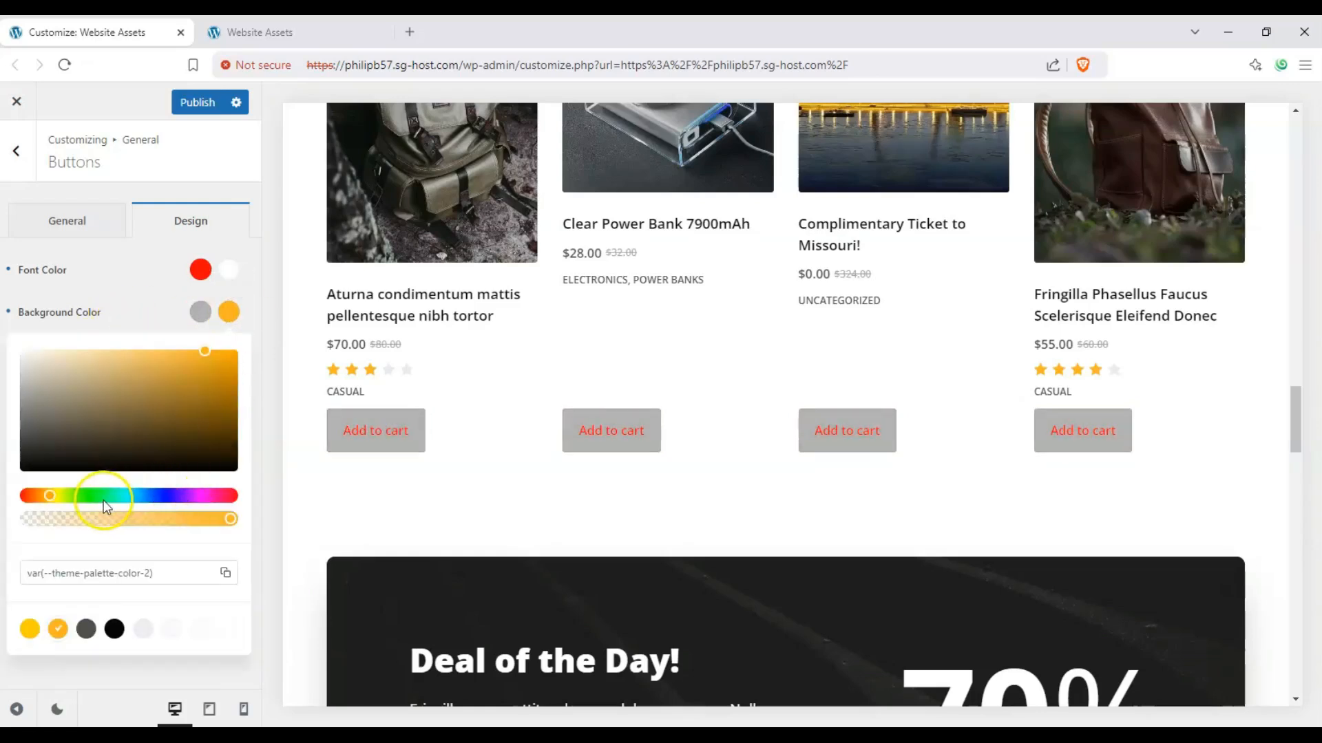
click(31, 454)
drag(31, 454, 20, 470)
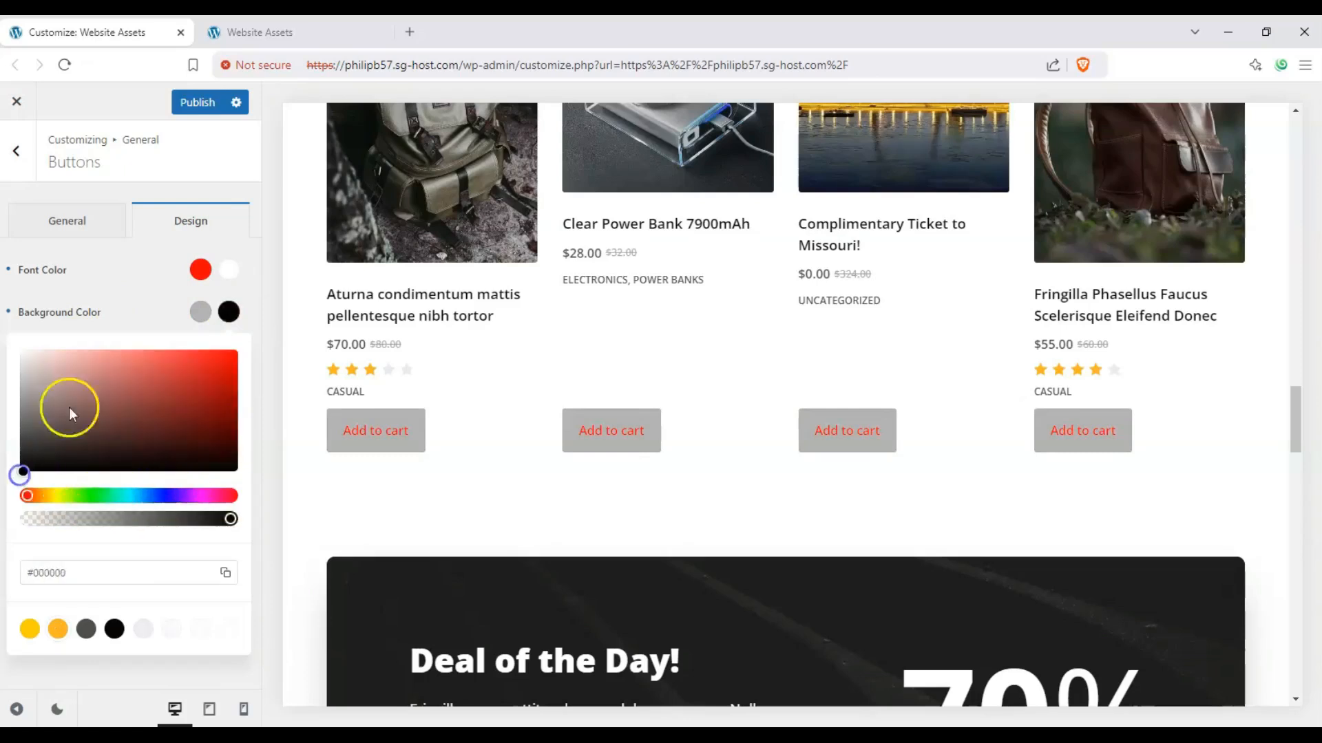
click(94, 325)
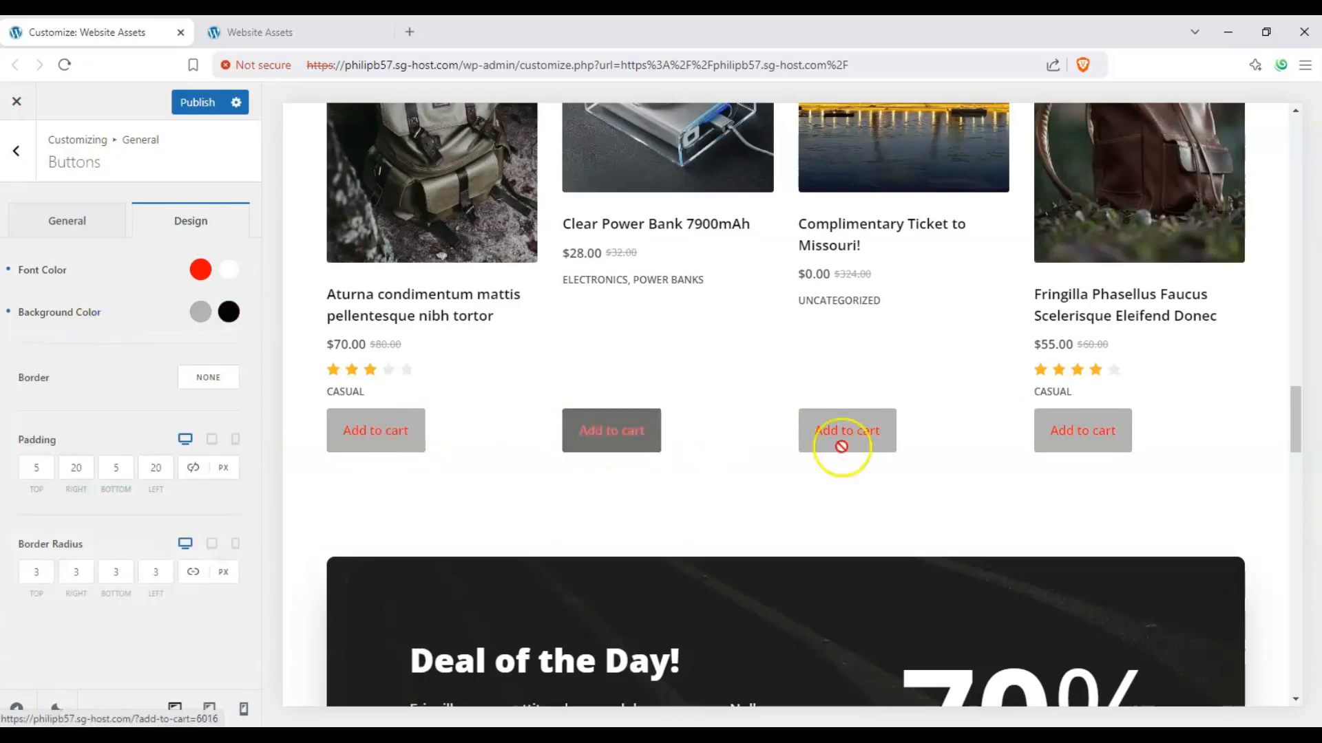
Step: Give the buttons a solid border 5 px wide, with rgba(39, 107, 191, 0.5) as the initial color and dark slate blue on hover
click(208, 377)
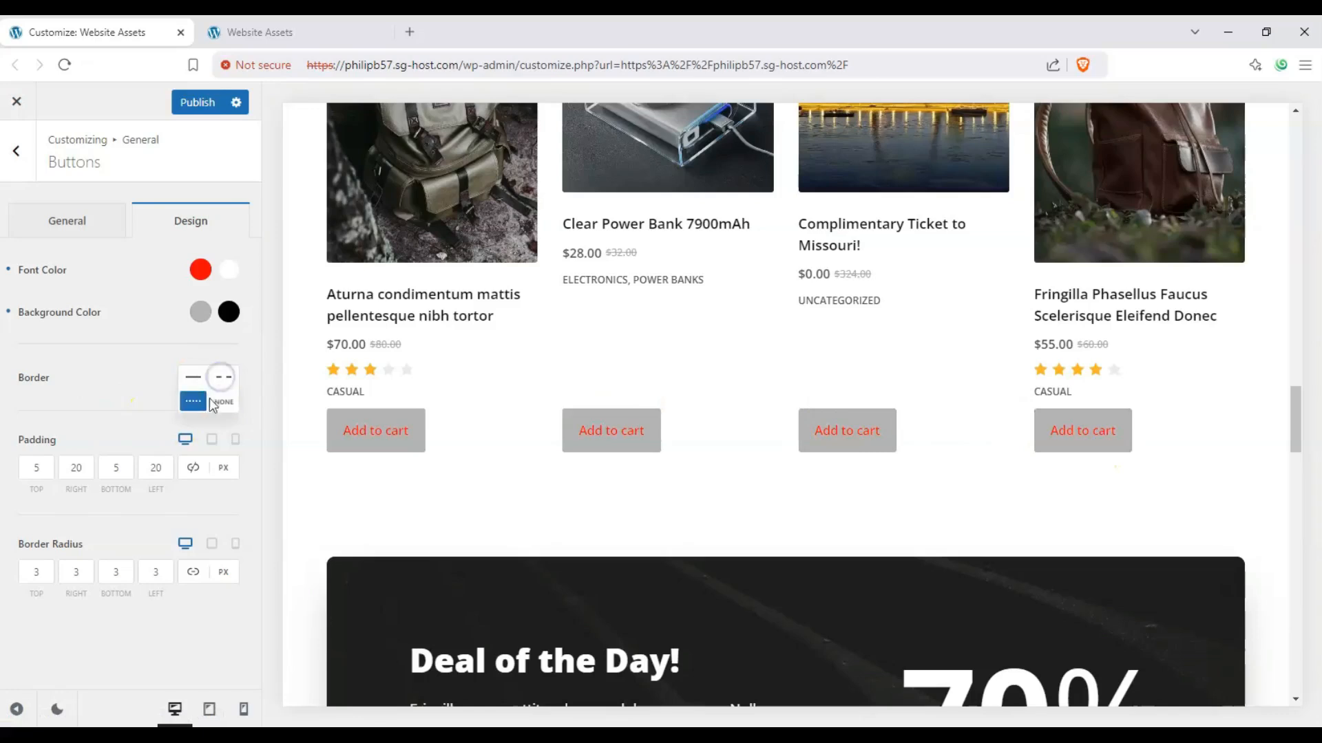
click(196, 396)
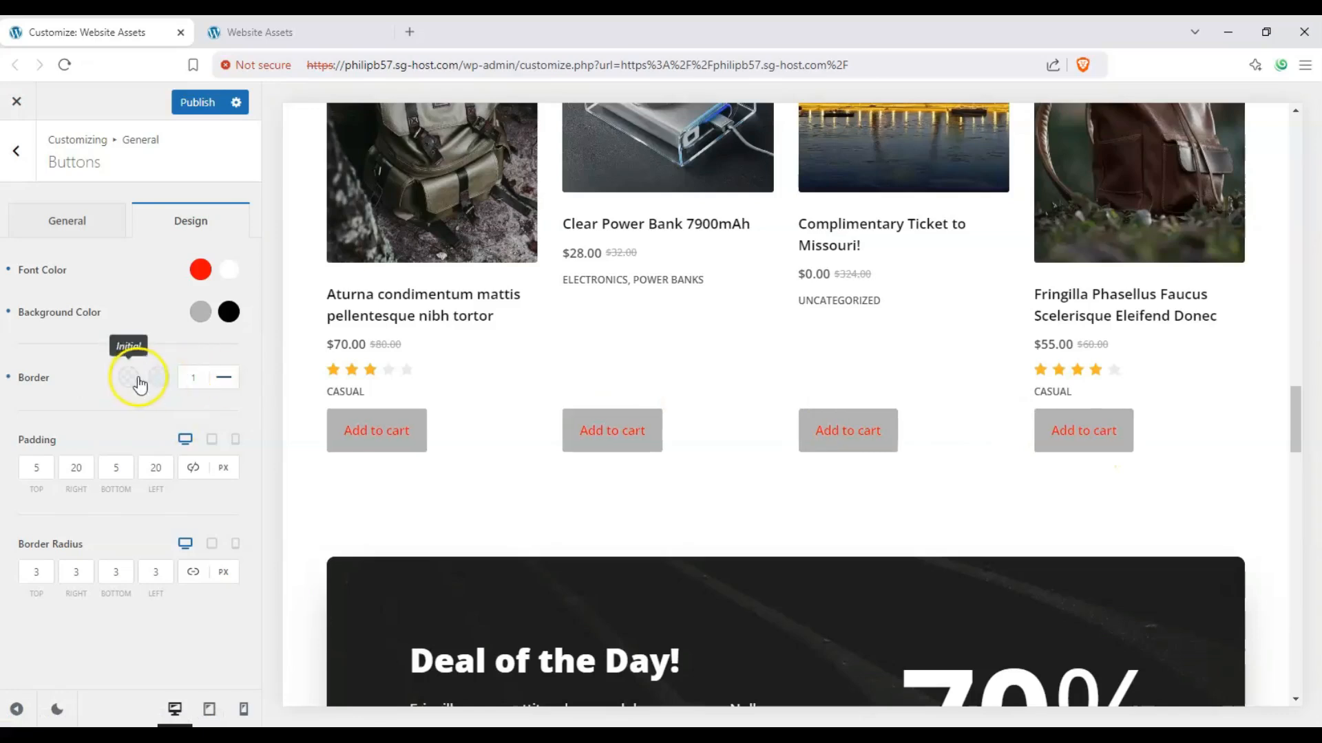
click(132, 379)
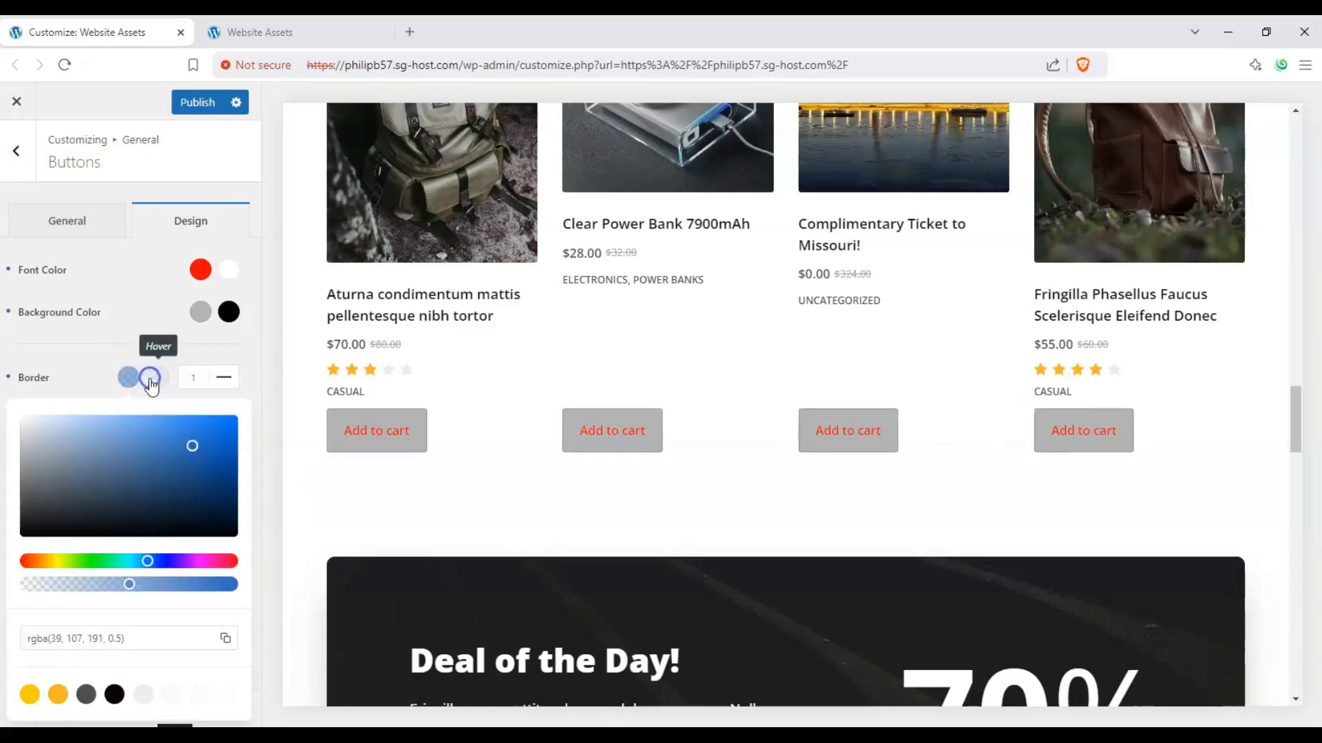
click(150, 379)
drag(176, 499, 236, 507)
click(86, 344)
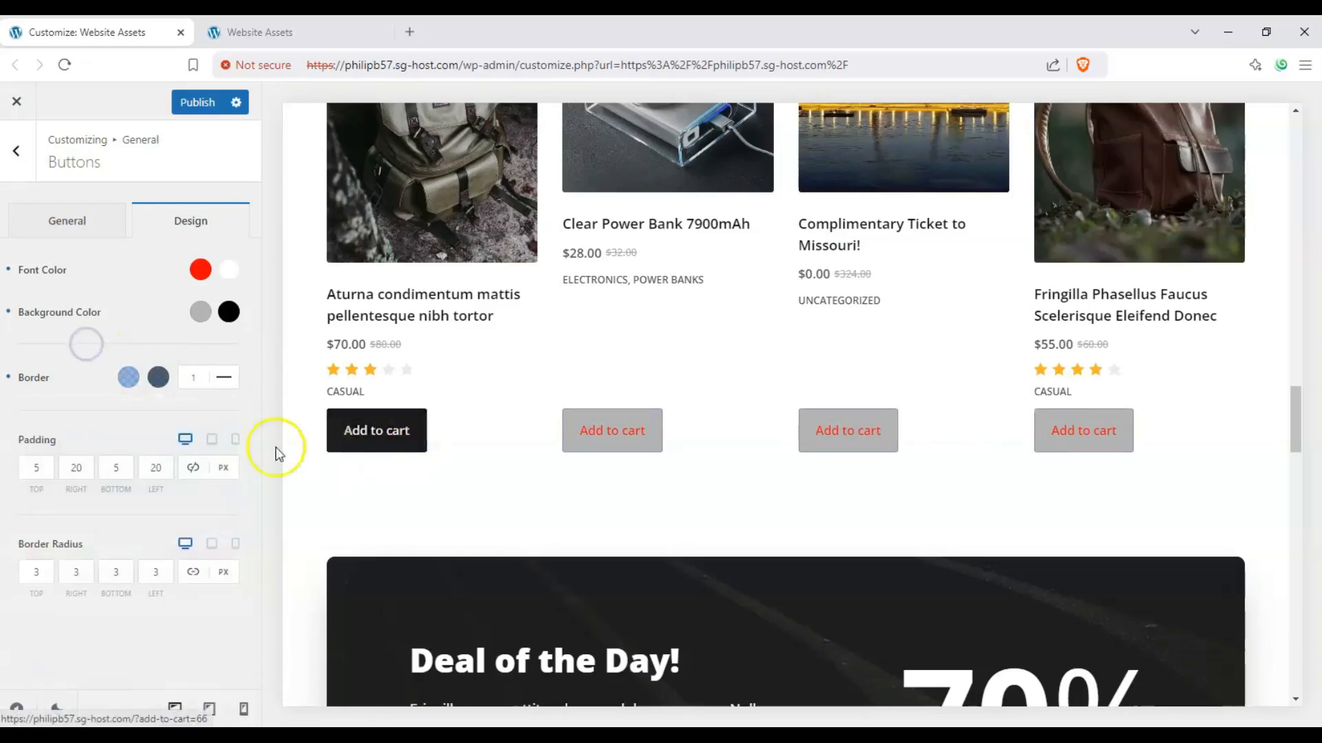
click(223, 378)
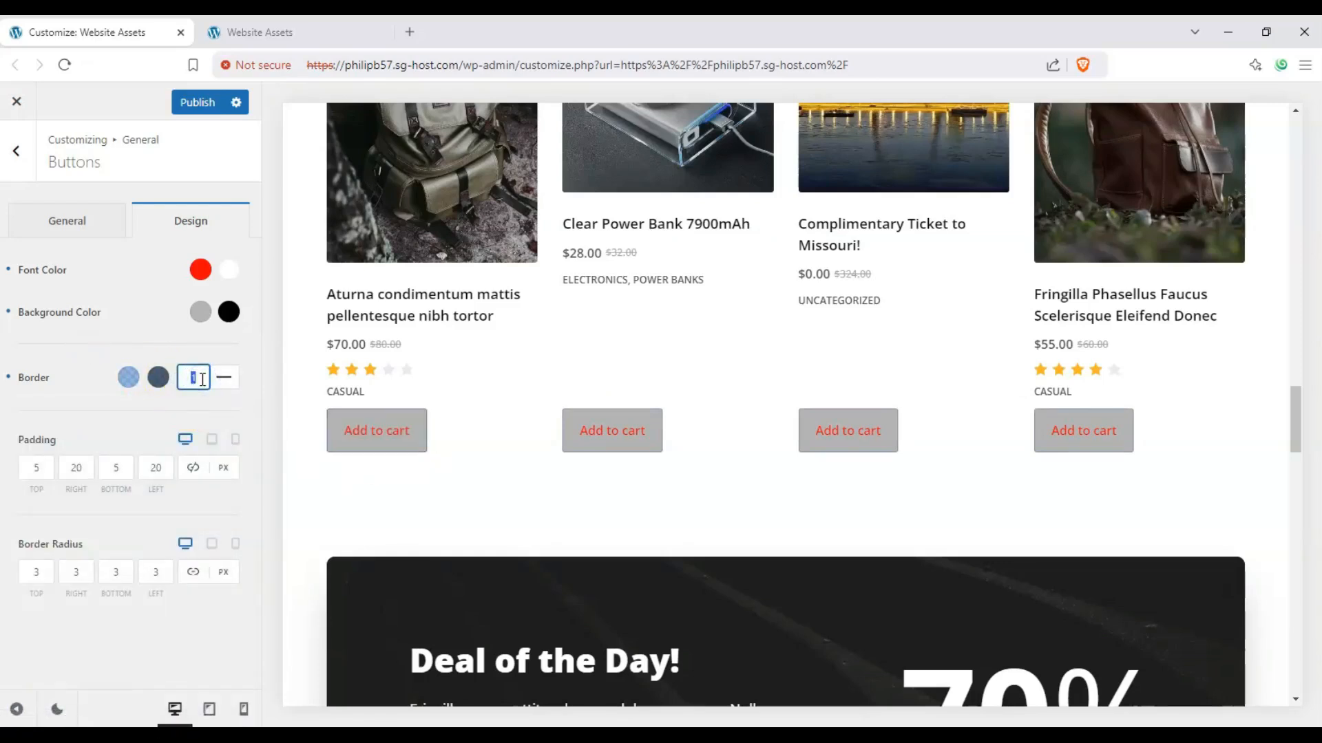
text(5)
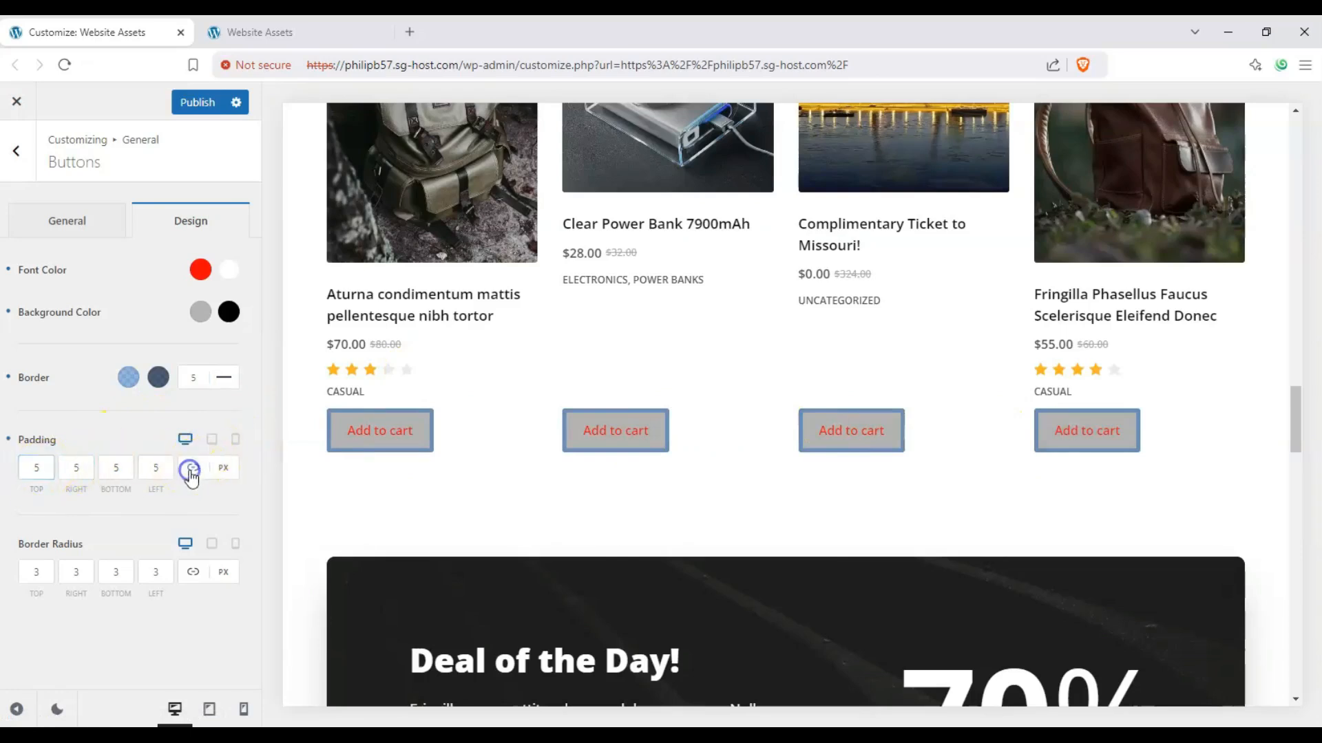
Step: Set the buttons' padding to 10 px and their border radius to 10 px on all linked sides
click(45, 475)
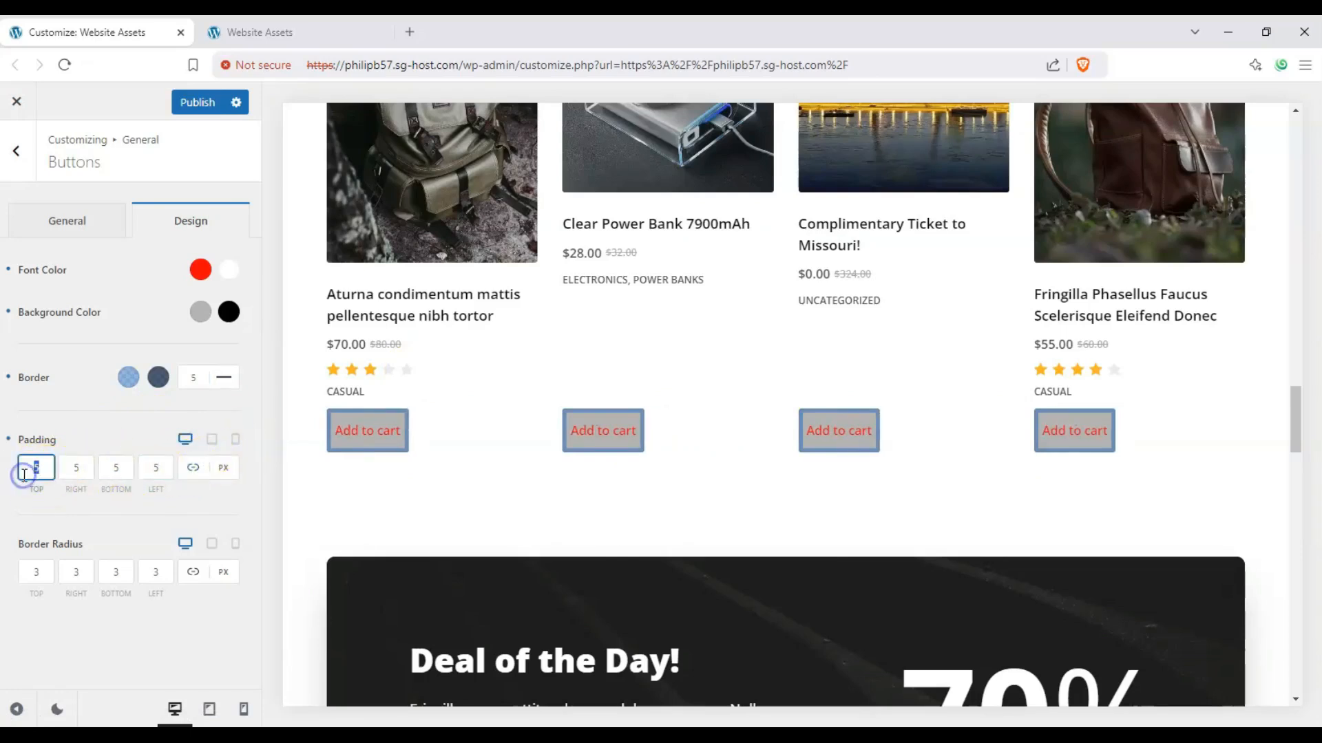
text(10)
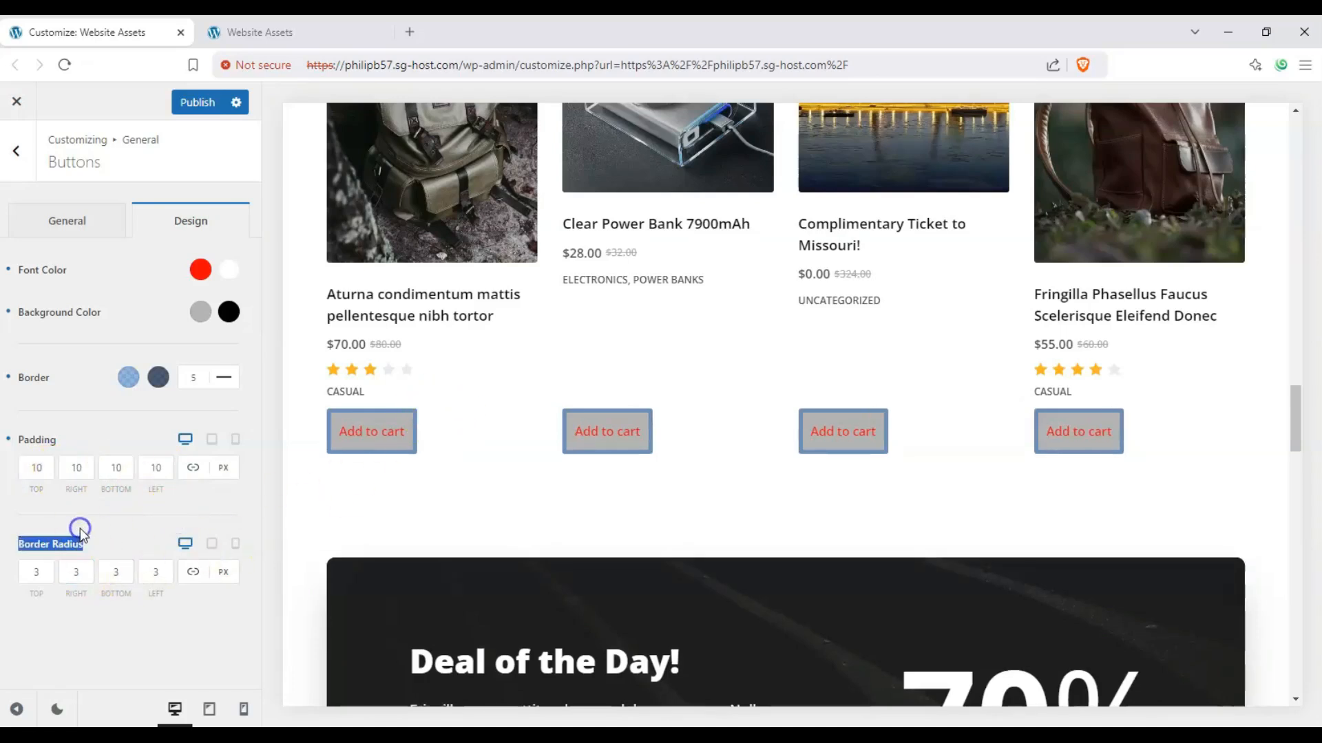
click(41, 573)
drag(45, 573, 27, 571)
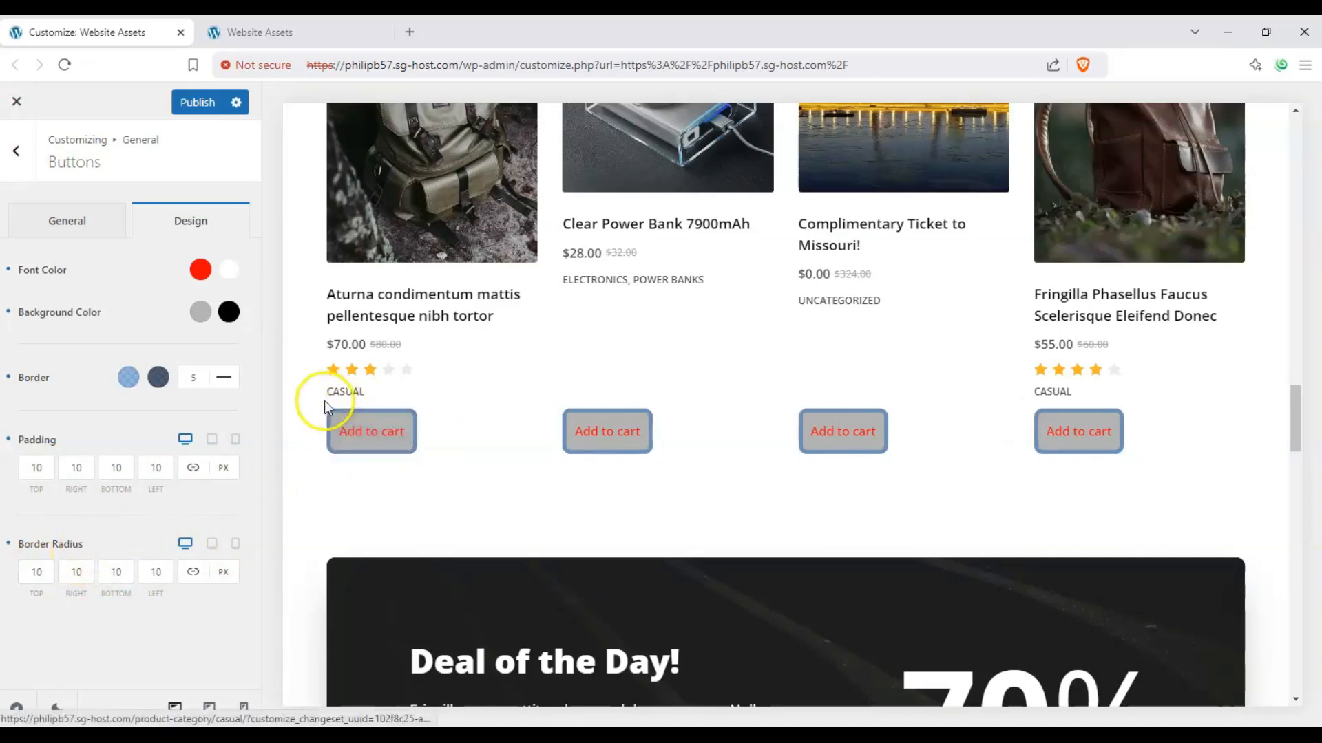
Step: Look over the restyled buttons in the preview and publish the customizer changes
scroll(1088, 432, down, 5)
scroll(1095, 427, down, 9)
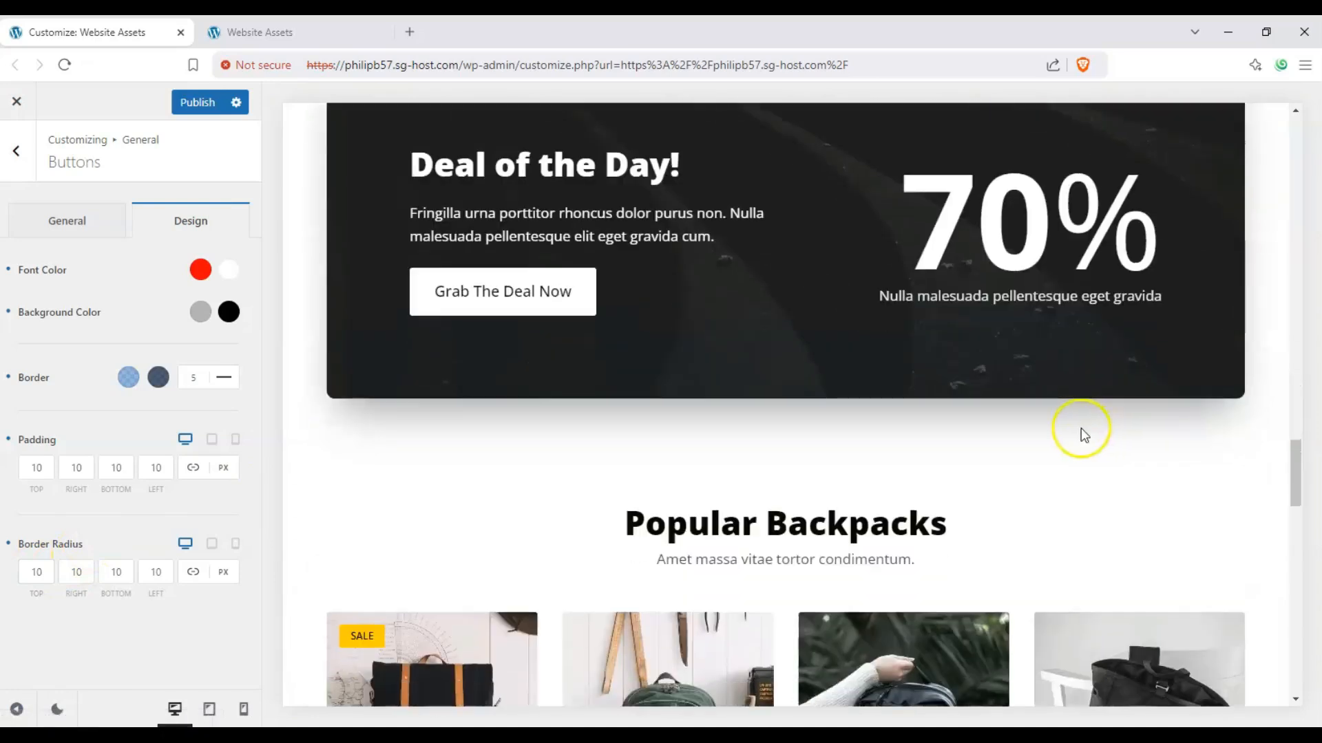
scroll(832, 413, up, 7)
scroll(823, 399, up, 3)
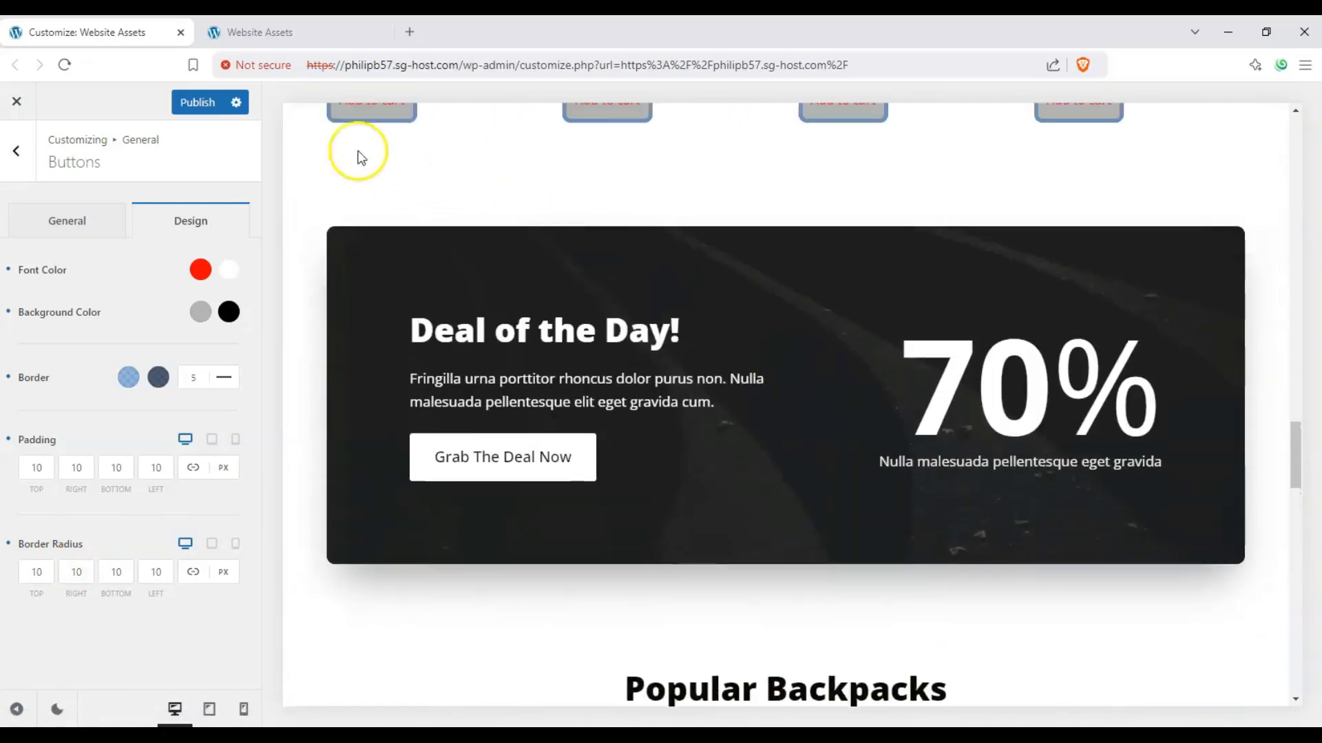
click(197, 102)
scroll(650, 283, up, 3)
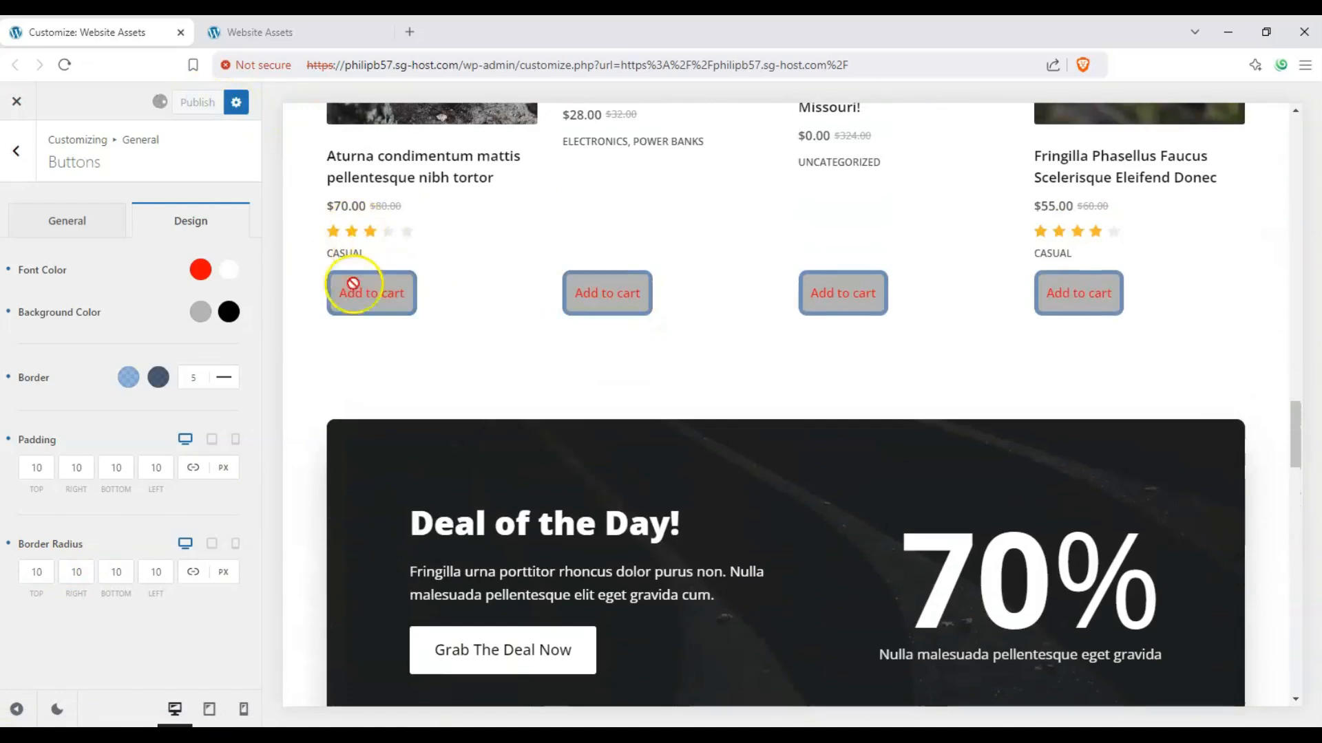
scroll(372, 384, up, 2)
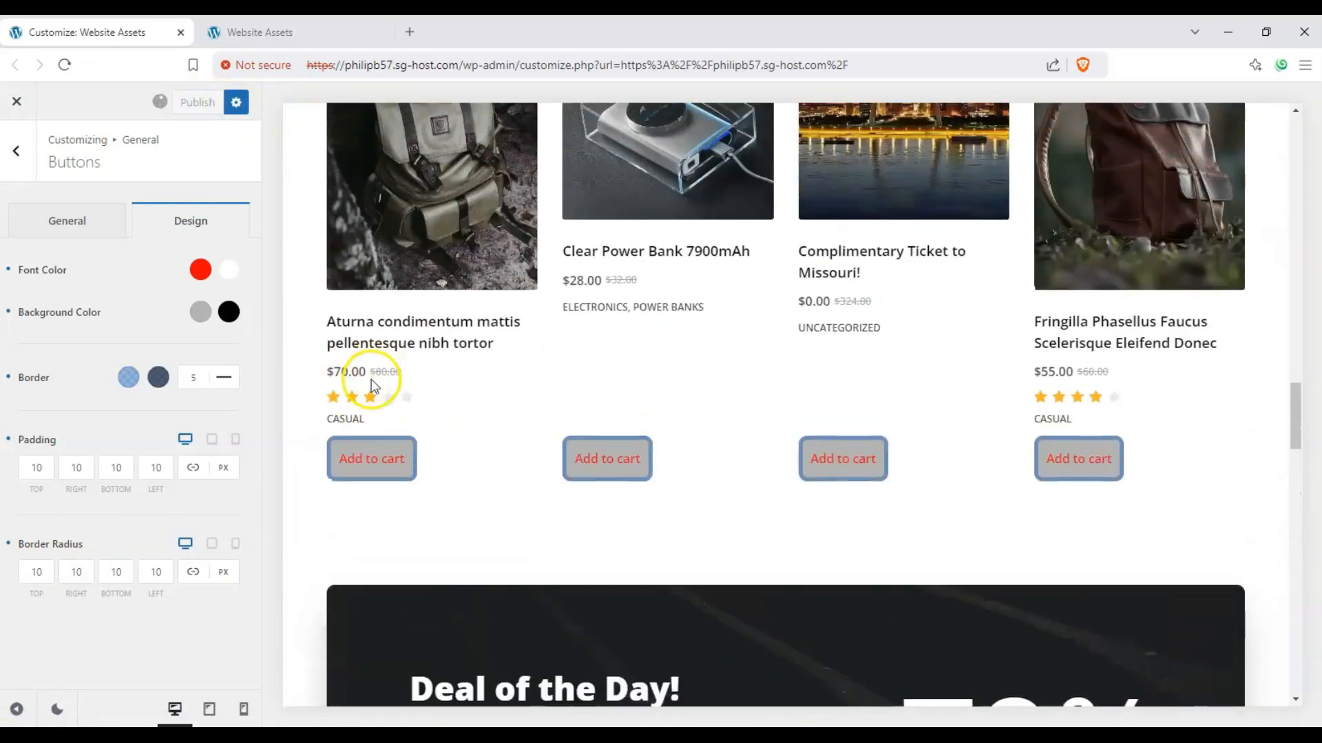
Step: Reload the live site in its own tab and examine the normal and hover styling of the product buttons against the other page buttons
key(ctrl+Tab)
click(64, 65)
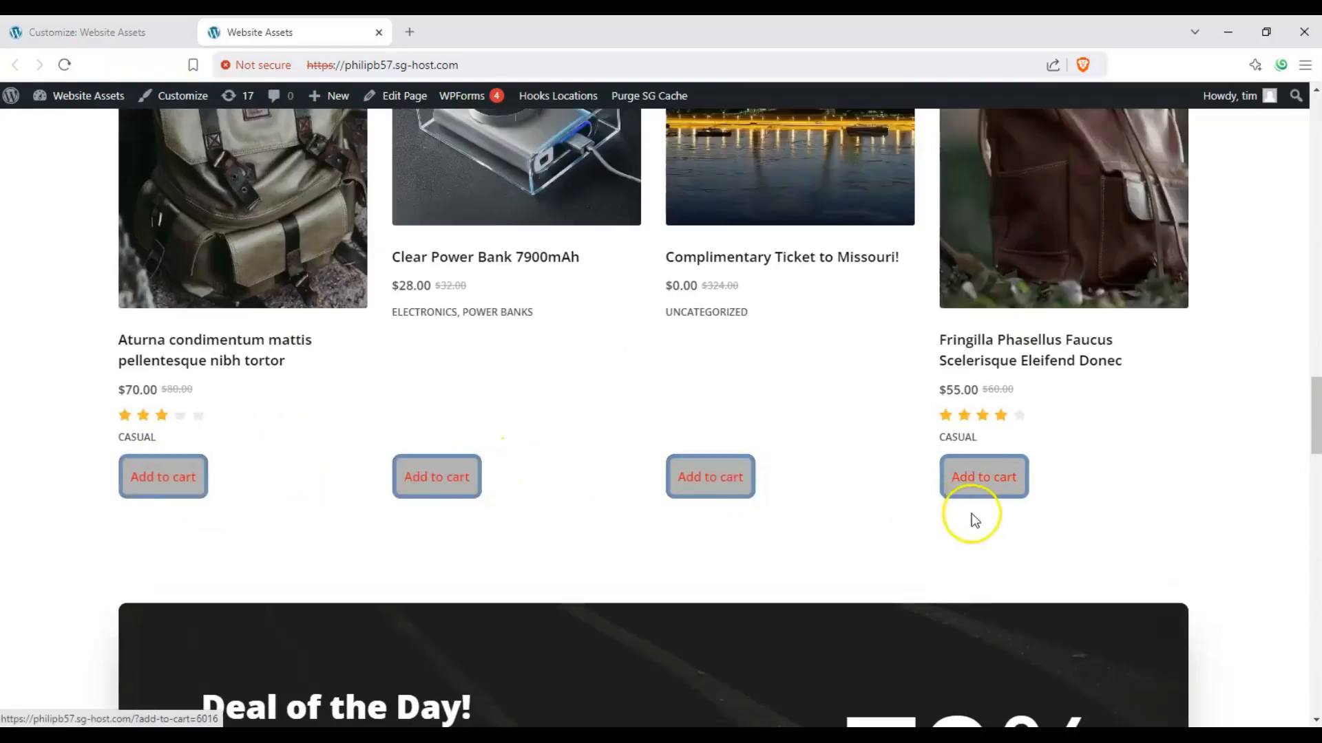
scroll(682, 489, down, 15)
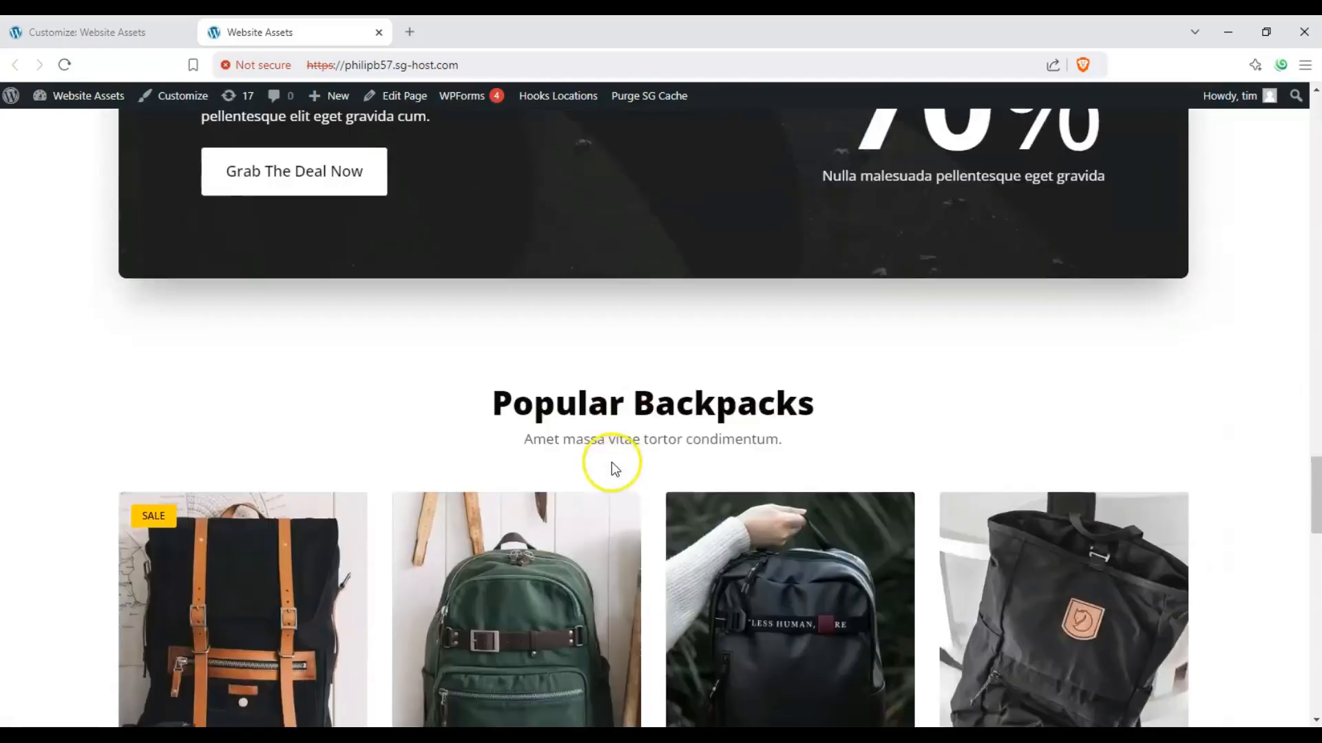
scroll(207, 530, up, 12)
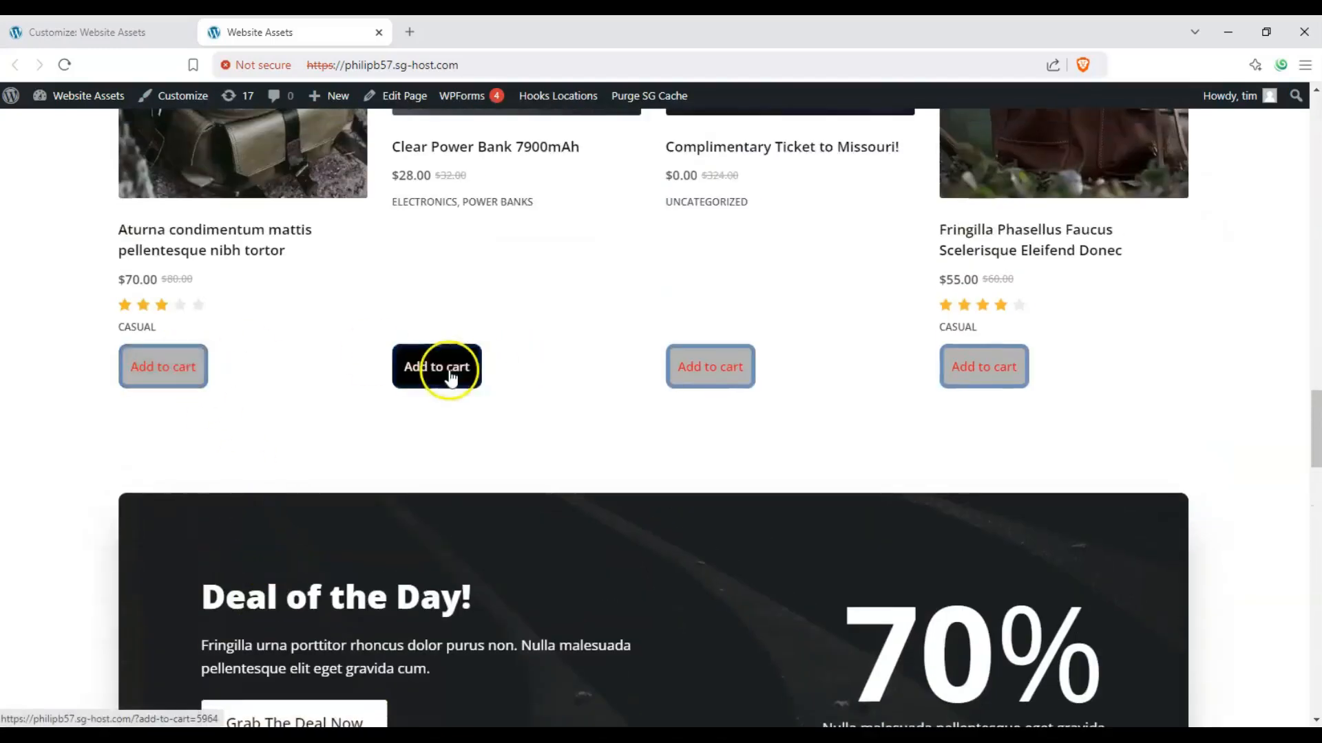
scroll(700, 519, up, 4)
scroll(653, 488, up, 20)
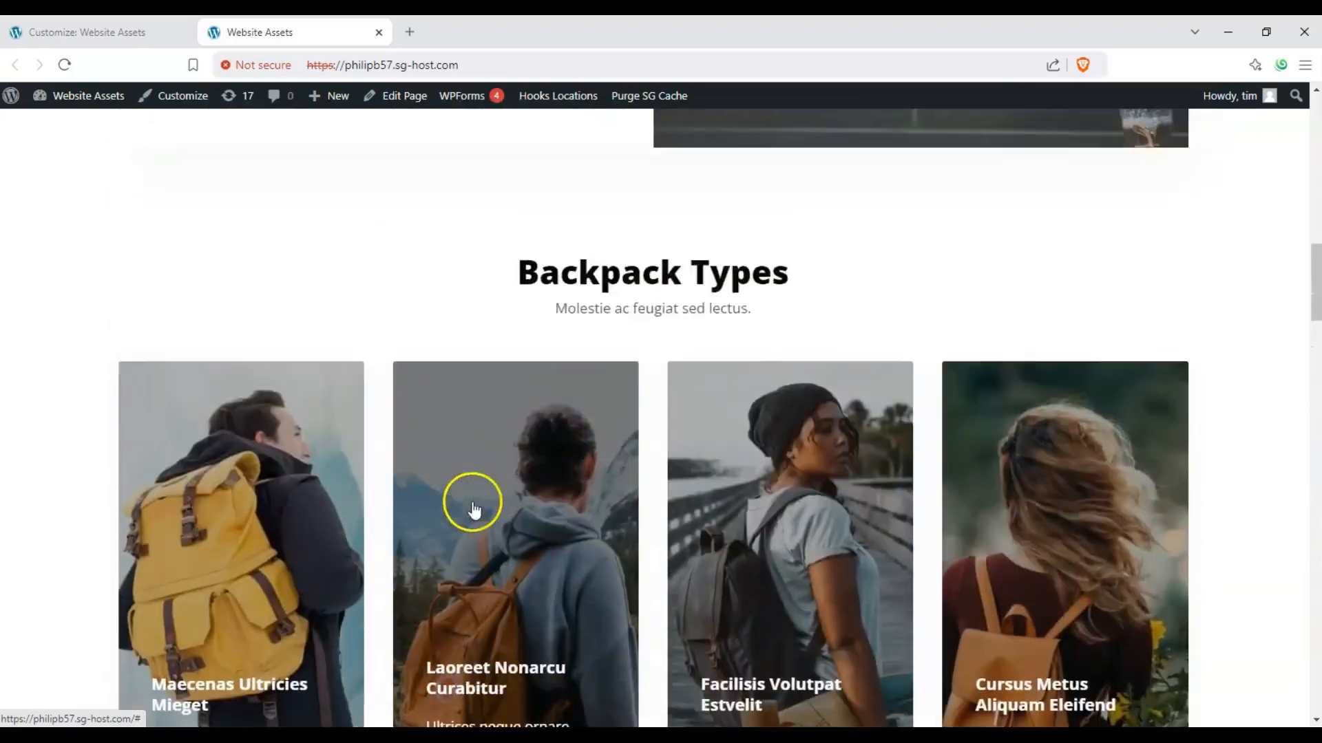
scroll(466, 513, up, 5)
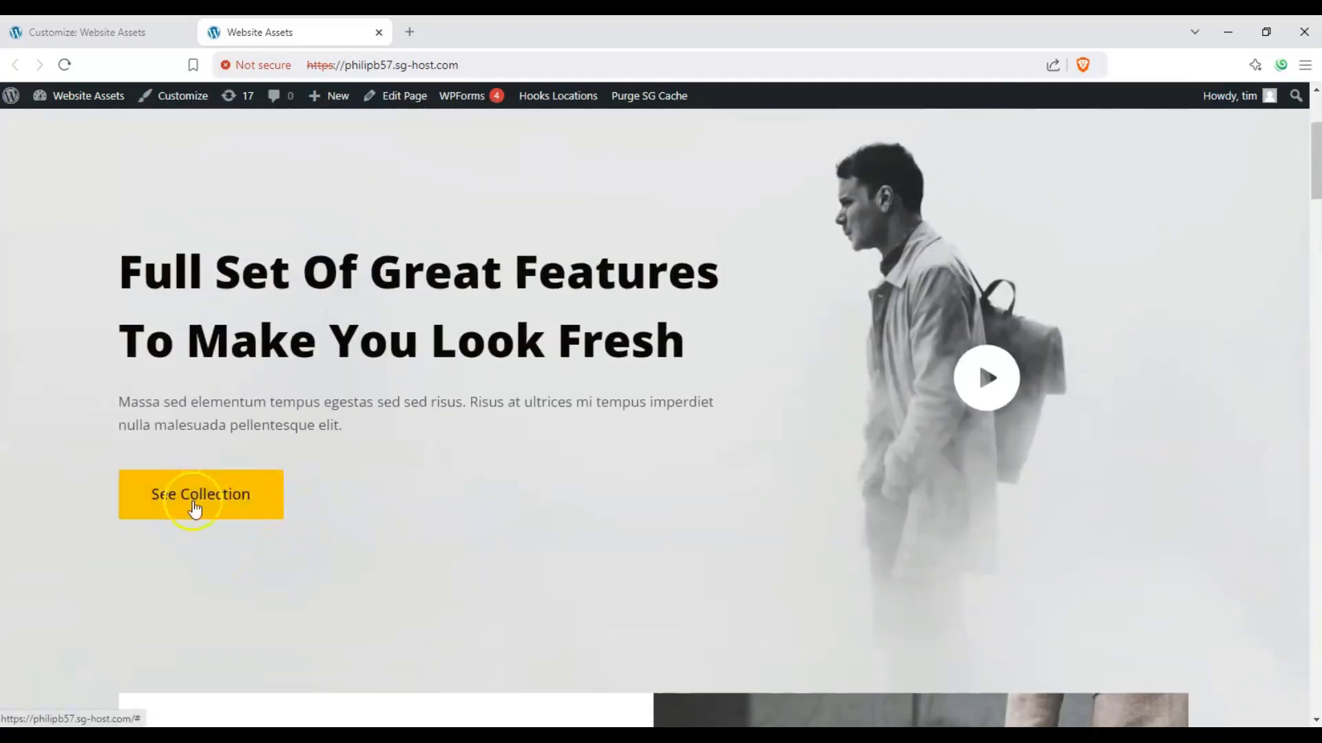
scroll(400, 530, down, 15)
scroll(400, 520, down, 1)
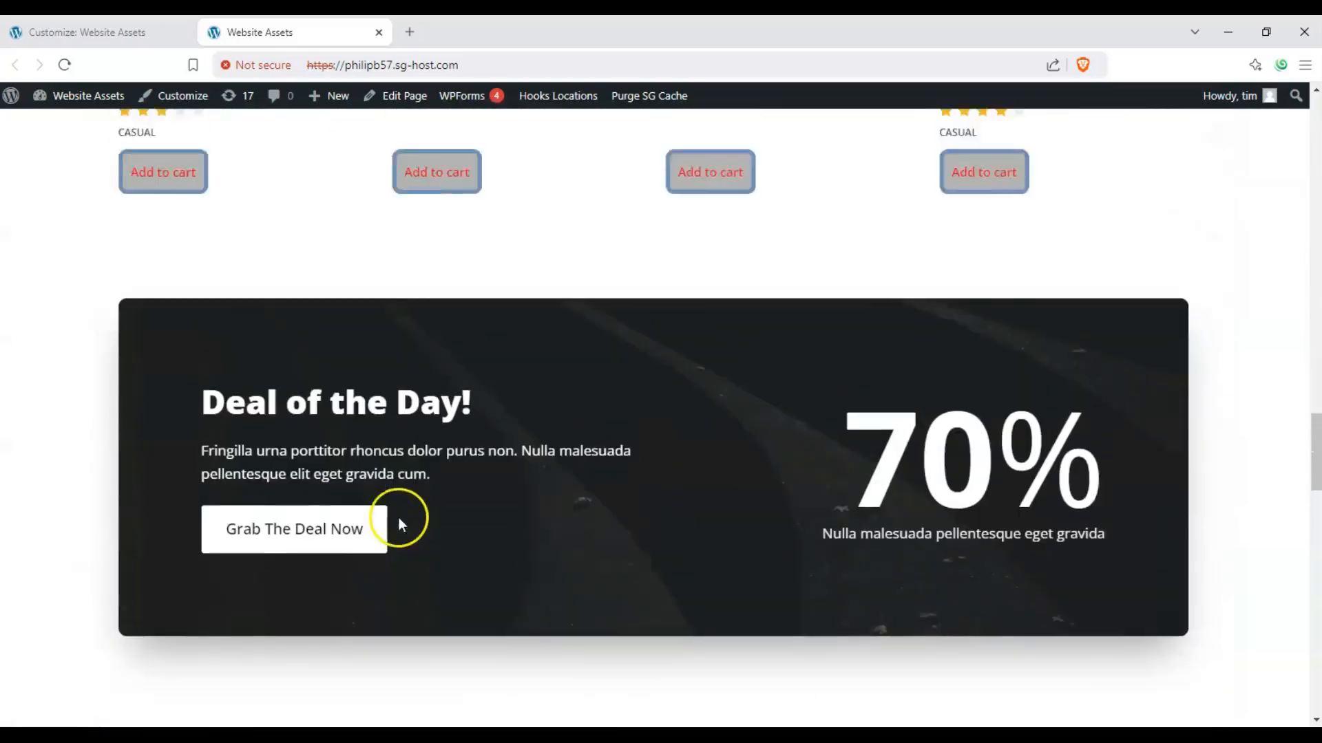
scroll(399, 519, up, 9)
scroll(440, 599, down, 3)
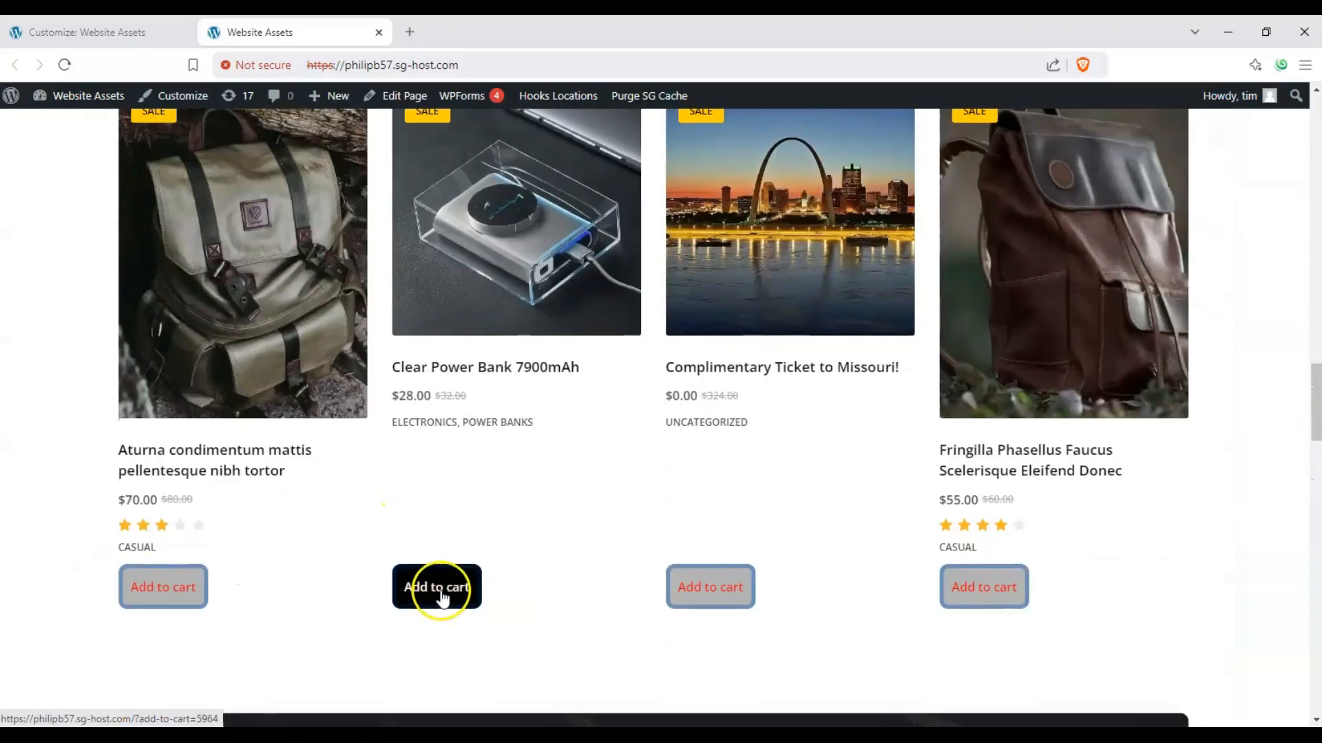
scroll(539, 472, up, 12)
scroll(274, 345, up, 11)
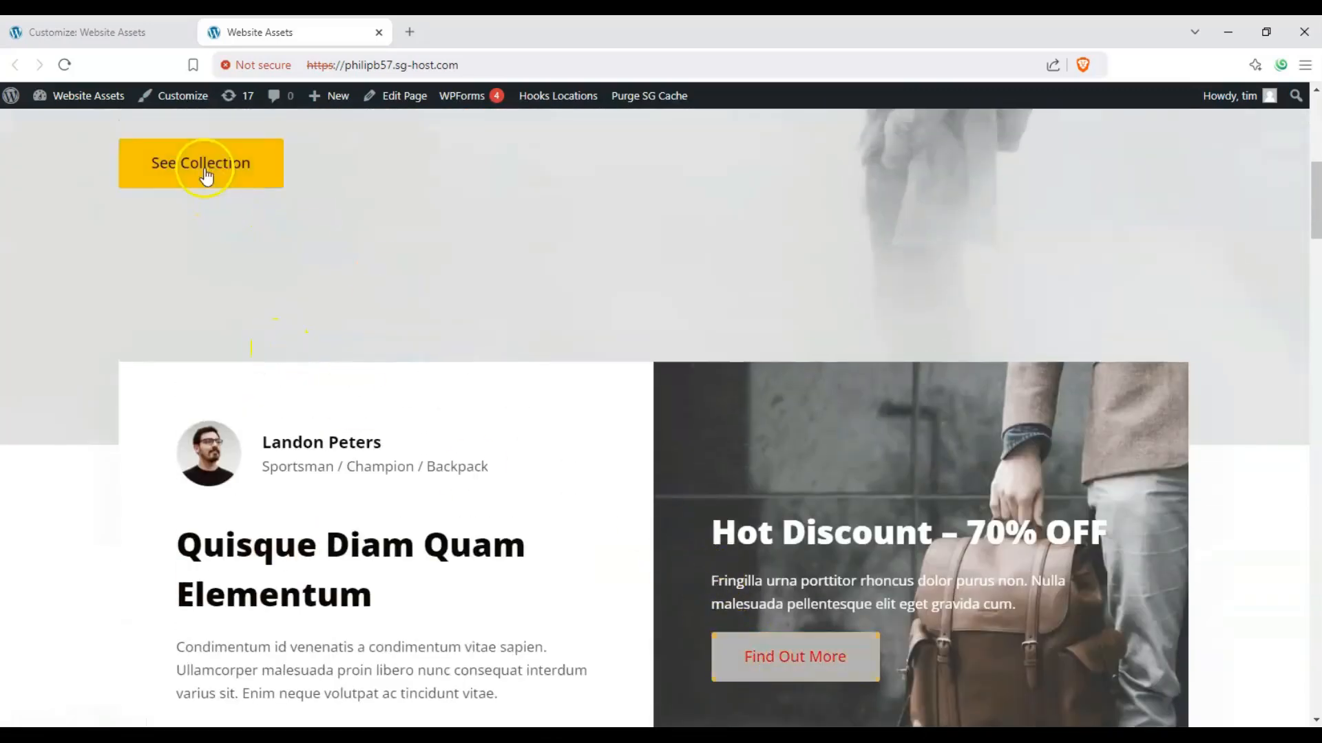
scroll(392, 372, down, 20)
scroll(393, 383, up, 3)
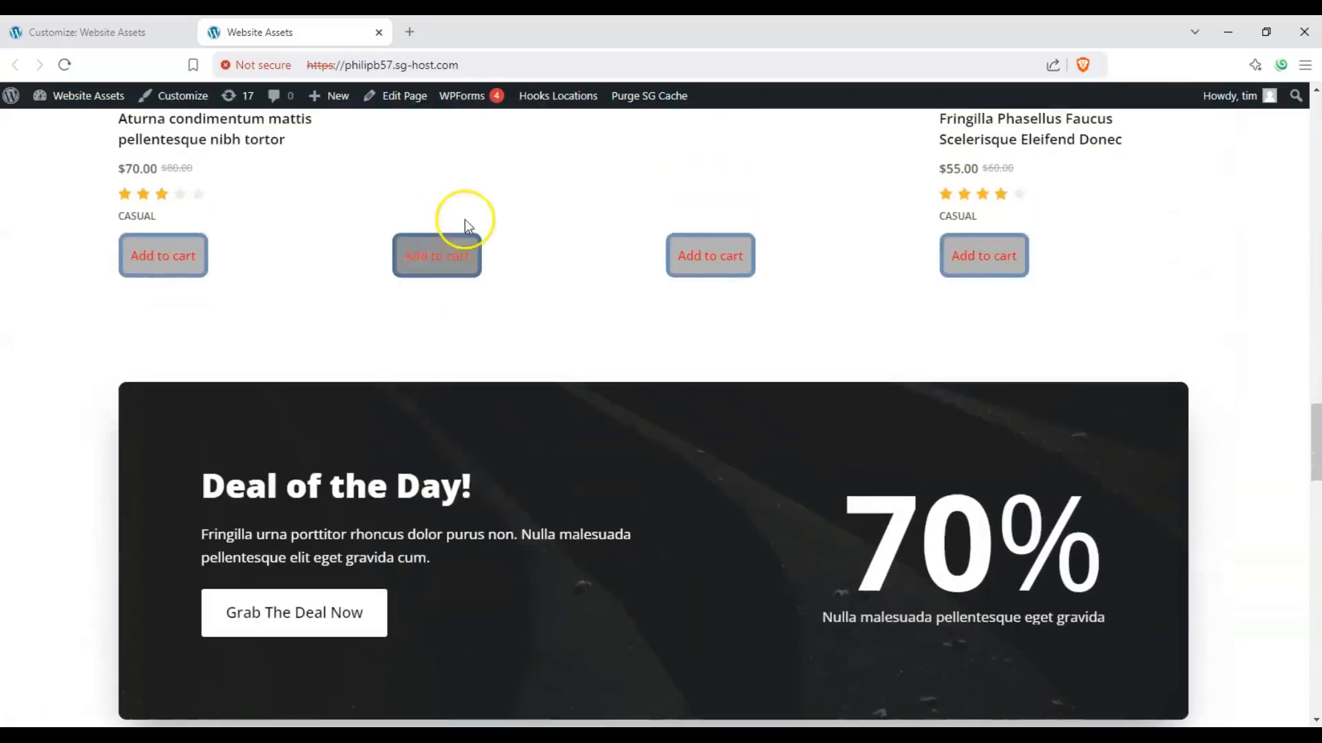
scroll(521, 503, up, 2)
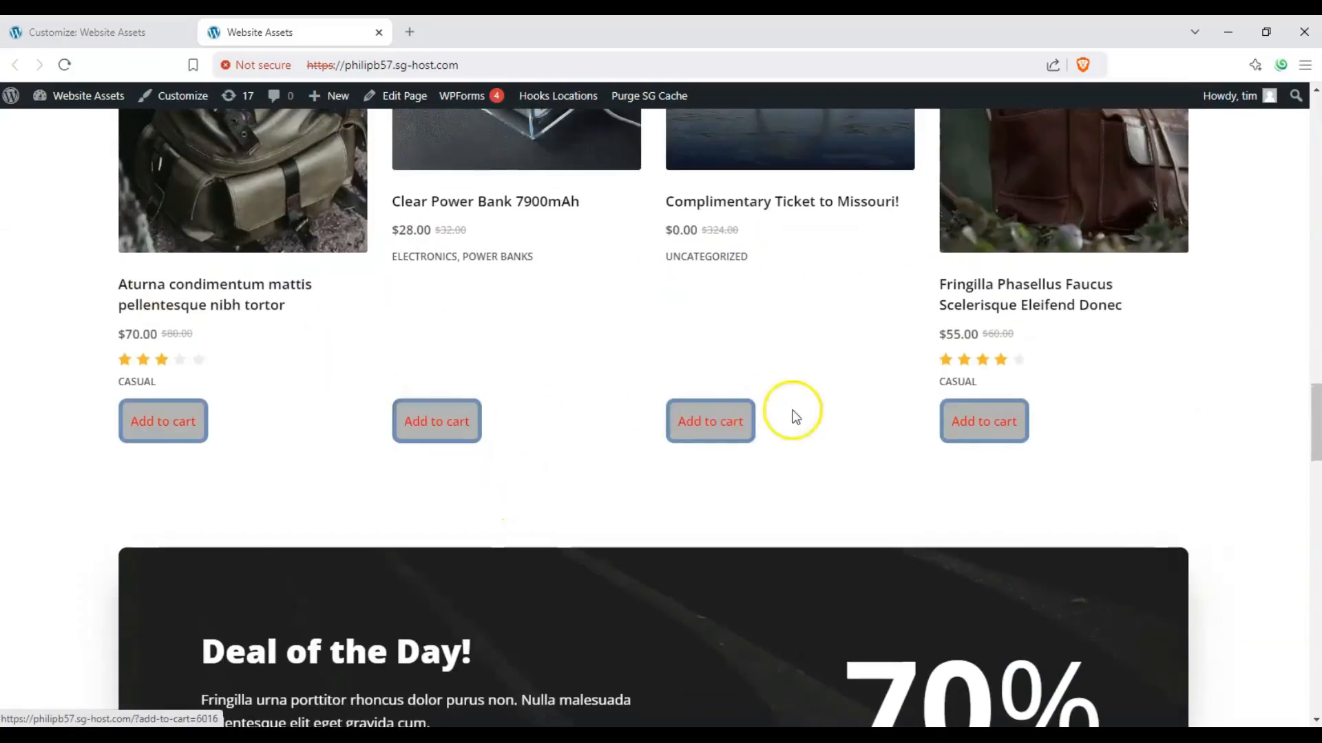